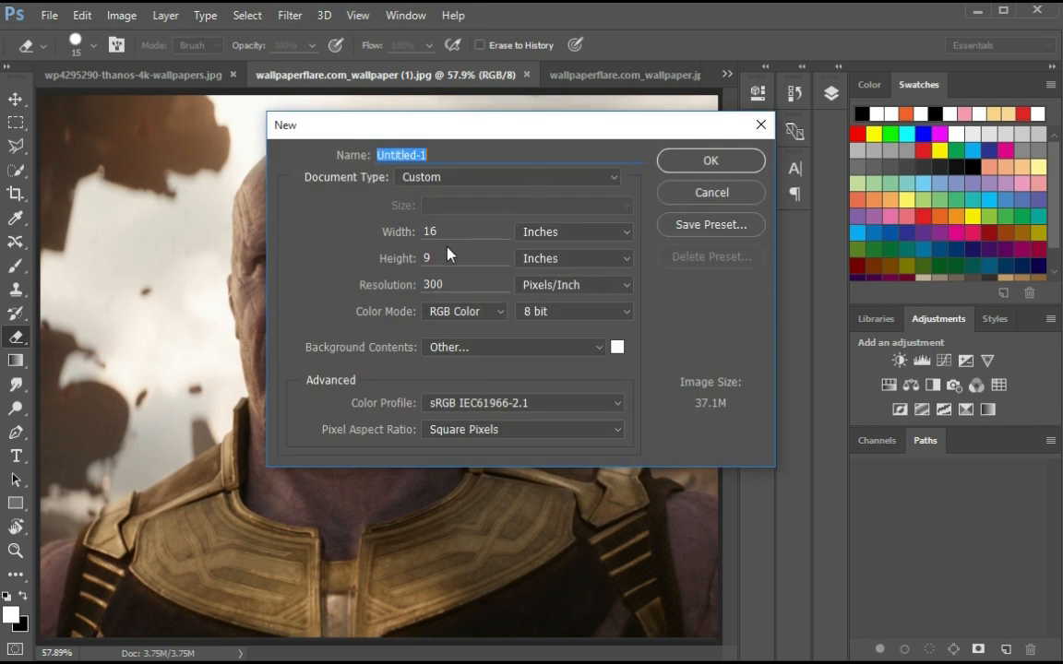
# Create a new 16 by 9 inch RGB document at 300 pixels/inch with a white background
pyautogui.click(728, 163)
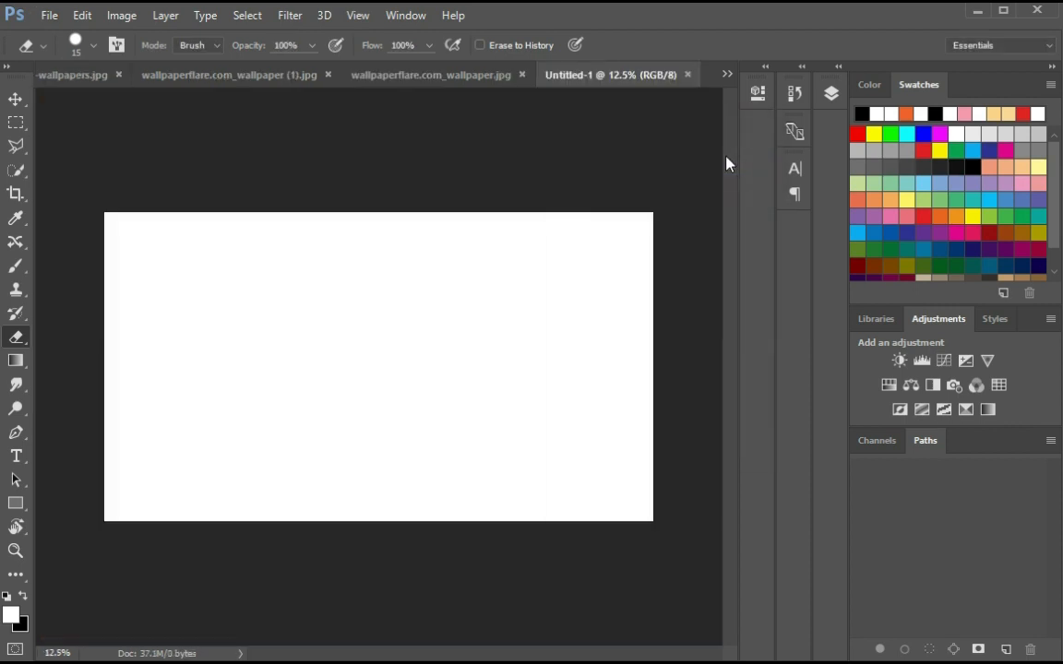
pyautogui.hotkey('ctrl', '0')
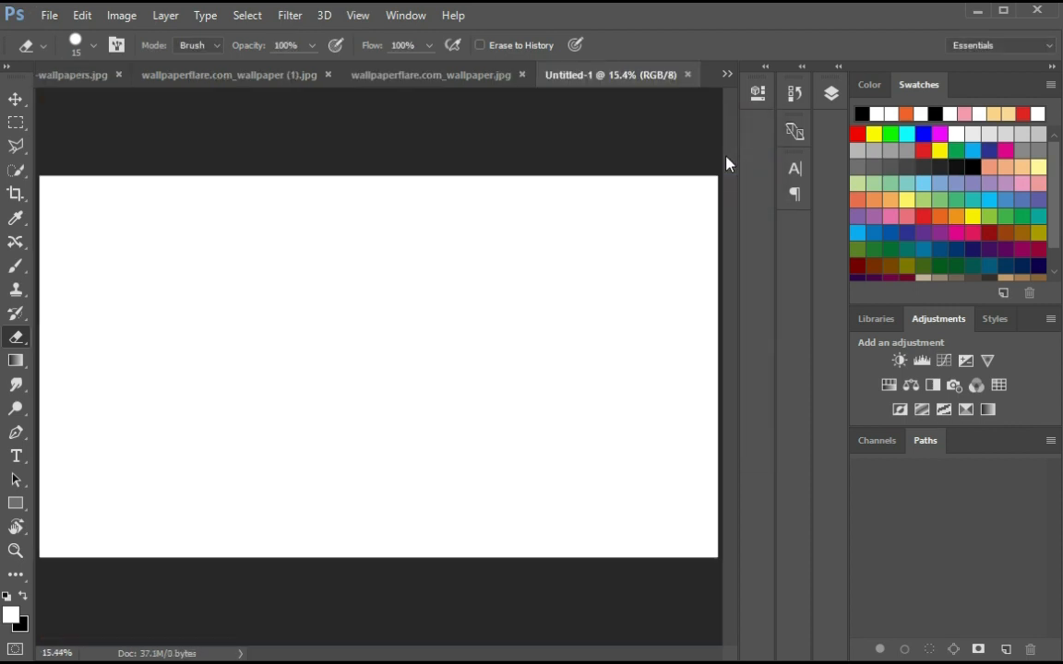
pyautogui.click(424, 77)
pyautogui.click(303, 81)
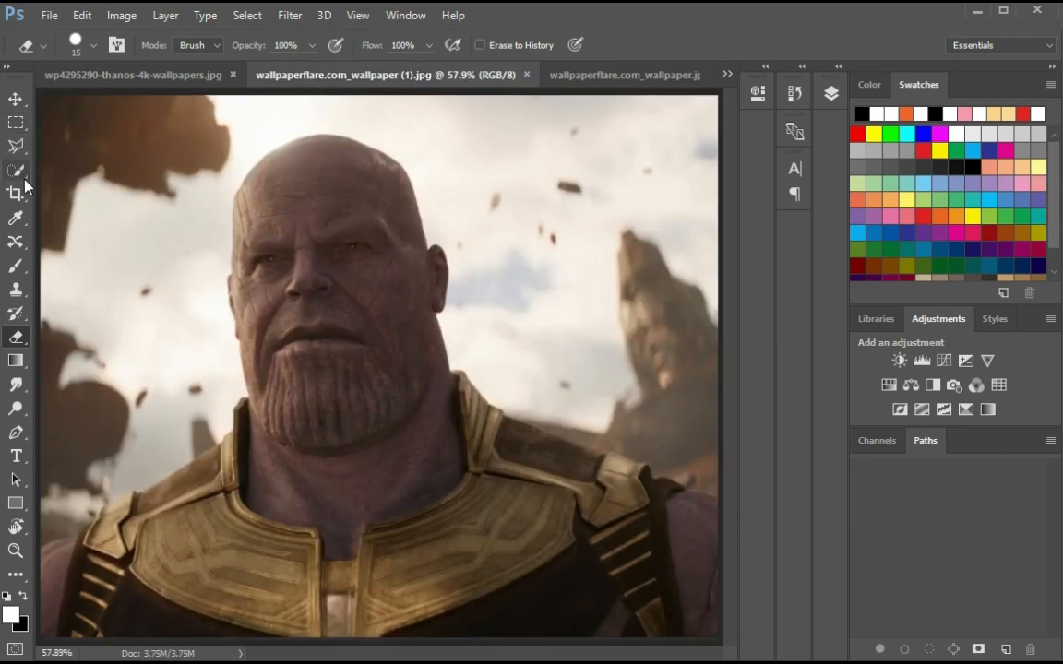
pyautogui.click(726, 75)
pyautogui.click(786, 177)
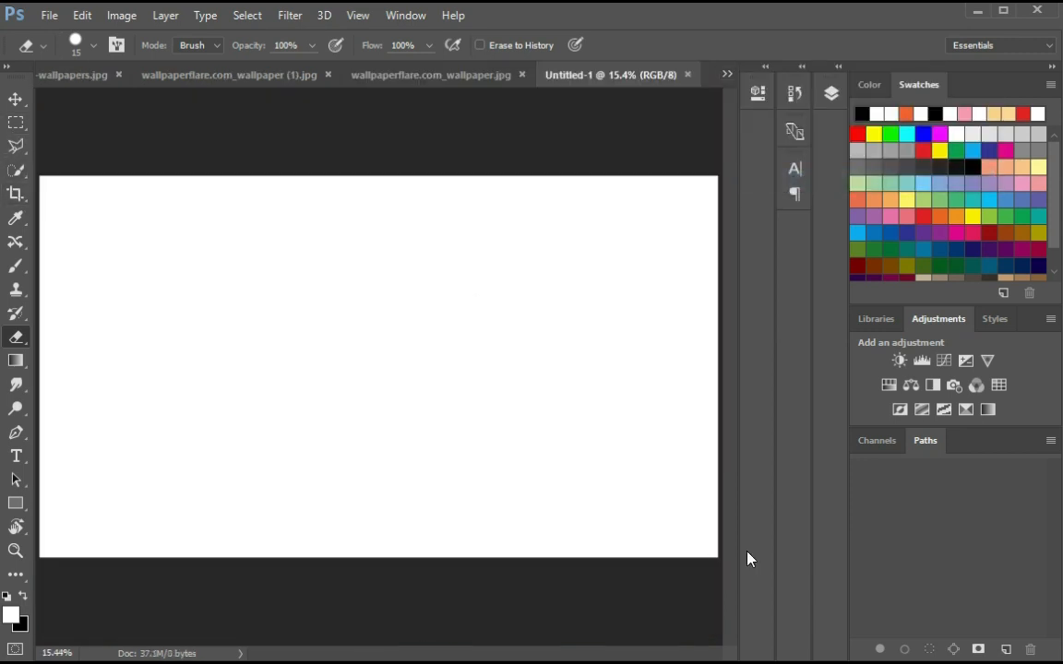
# Add a Solid Color fill layer in muted grayish blue above the white background
pyautogui.click(830, 94)
pyautogui.click(676, 439)
pyautogui.click(701, 9)
pyautogui.moveTo(753, 312); pyautogui.dragTo(738, 193)
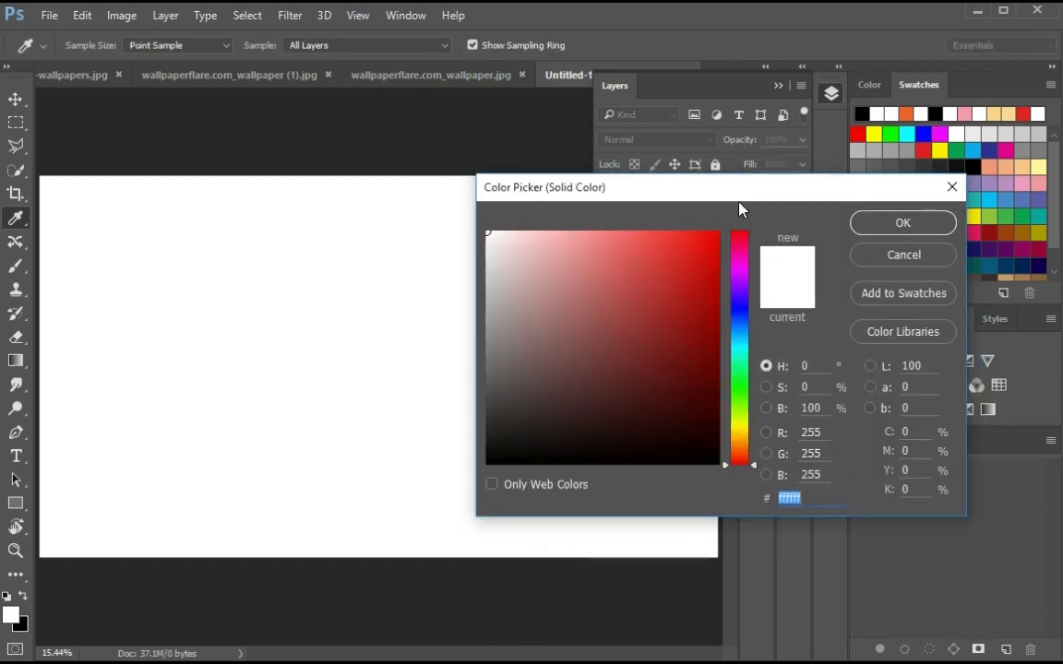
pyautogui.click(730, 332)
pyautogui.moveTo(712, 339); pyautogui.dragTo(578, 343)
pyautogui.click(581, 334)
pyautogui.click(908, 223)
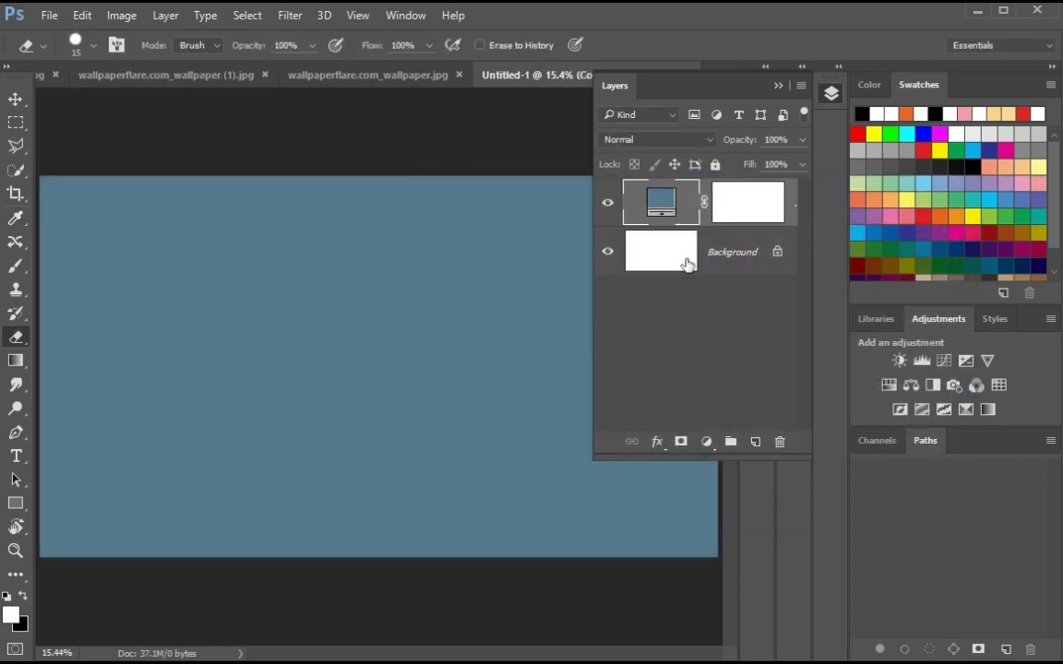
pyautogui.click(706, 443)
pyautogui.click(707, 68)
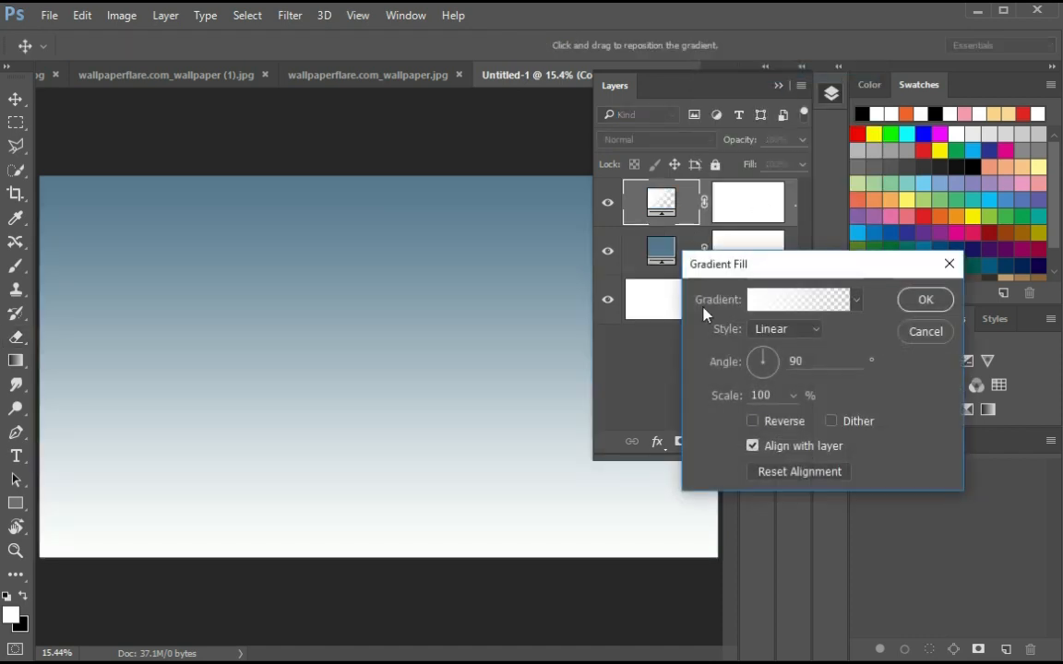
pyautogui.click(752, 421)
pyautogui.click(830, 421)
pyautogui.click(786, 329)
pyautogui.click(803, 358)
pyautogui.click(814, 329)
pyautogui.click(805, 358)
pyautogui.click(811, 329)
pyautogui.click(808, 383)
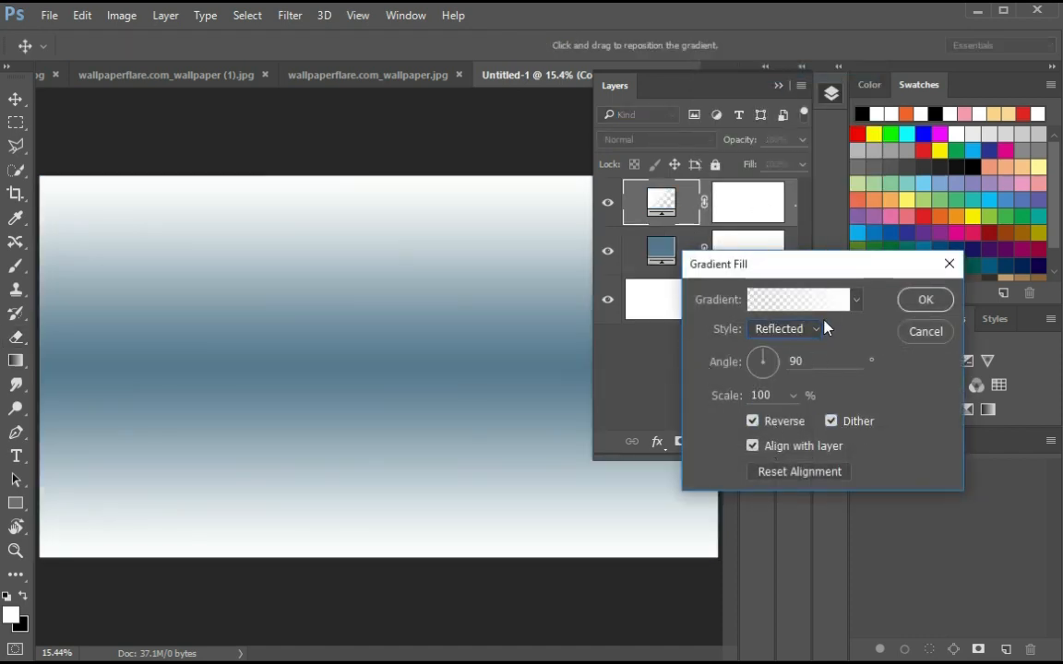
pyautogui.click(813, 329)
pyautogui.click(802, 345)
pyautogui.click(813, 330)
pyautogui.click(805, 358)
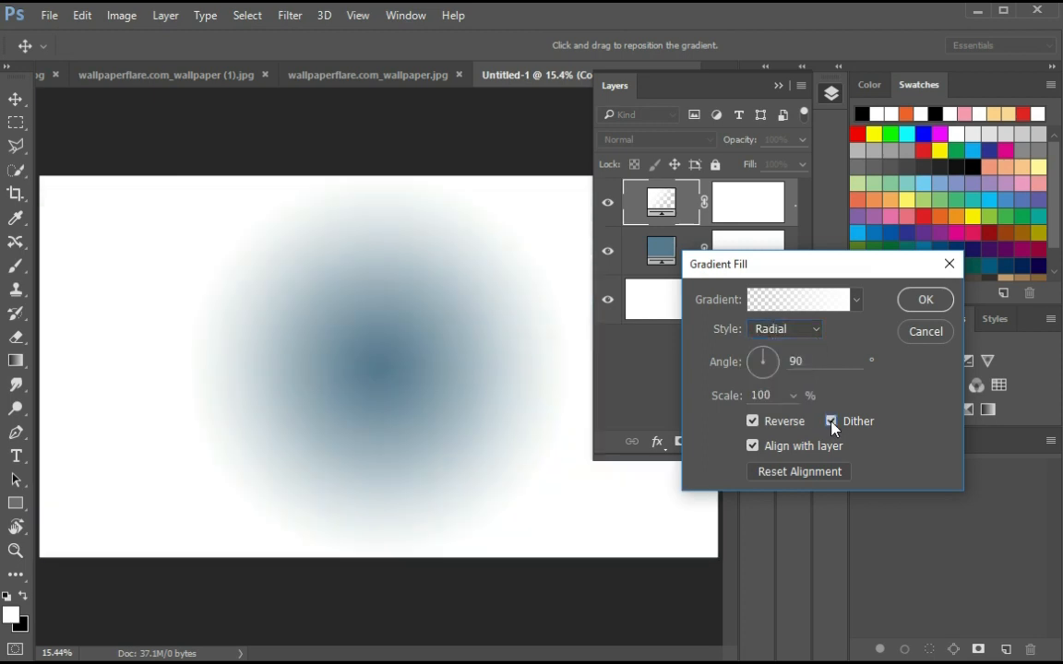
pyautogui.click(753, 420)
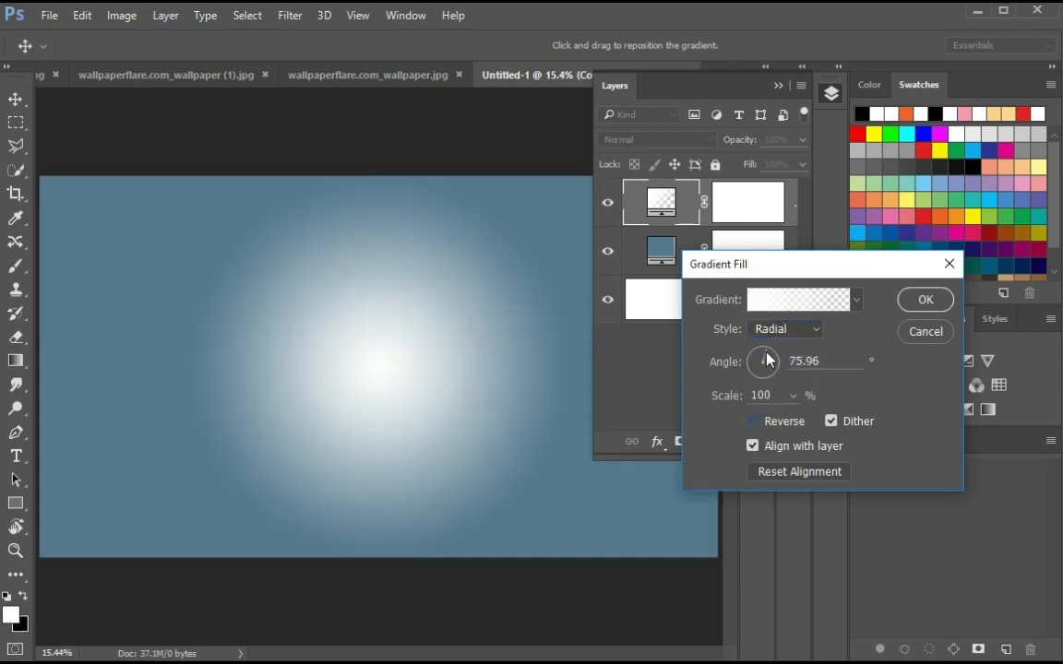
pyautogui.moveTo(792, 419); pyautogui.dragTo(795, 421)
pyautogui.click(780, 441)
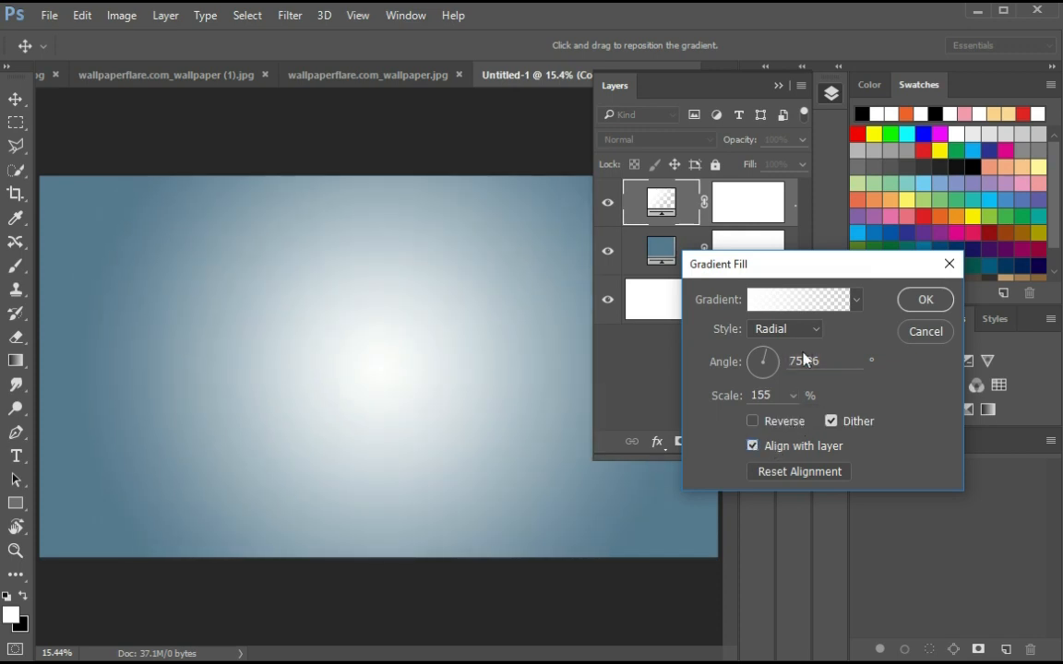
pyautogui.moveTo(433, 302); pyautogui.dragTo(553, 271)
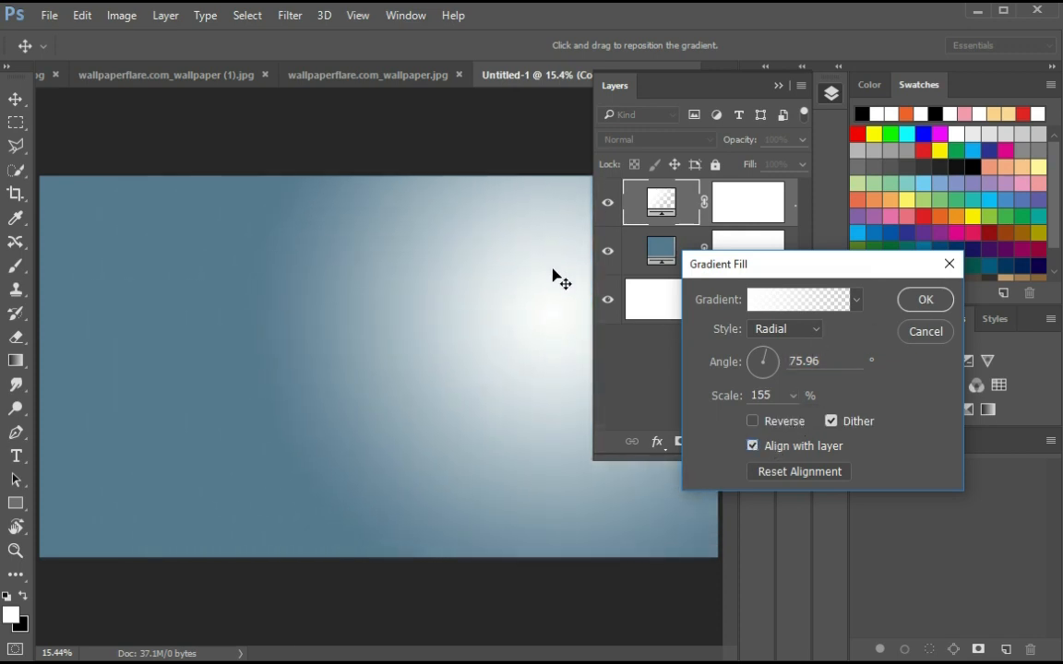
pyautogui.moveTo(789, 416); pyautogui.dragTo(793, 419)
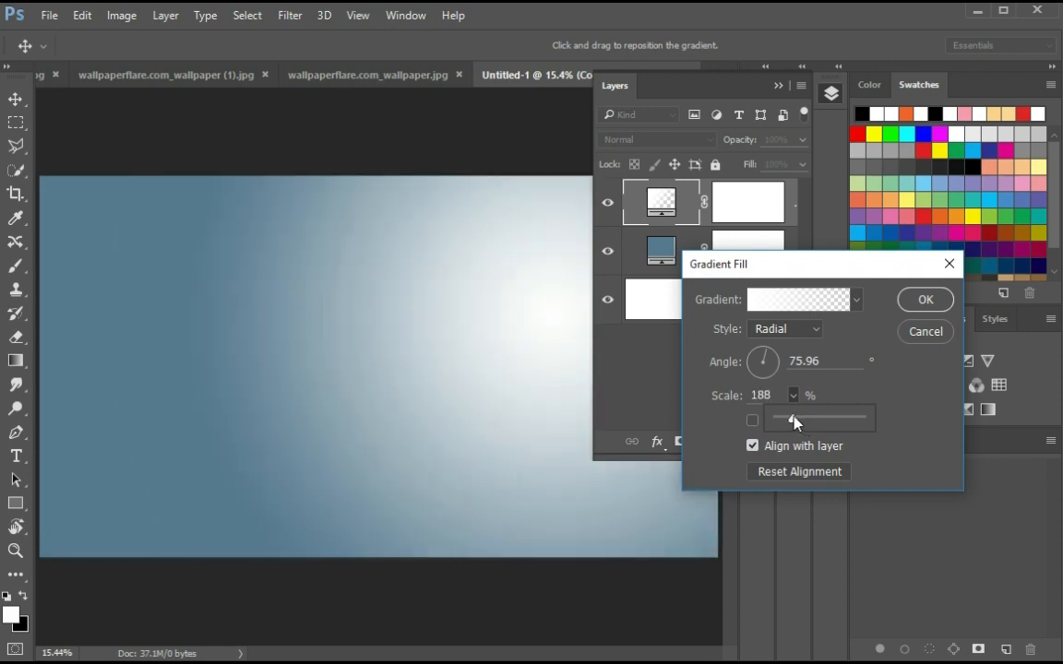
pyautogui.click(826, 304)
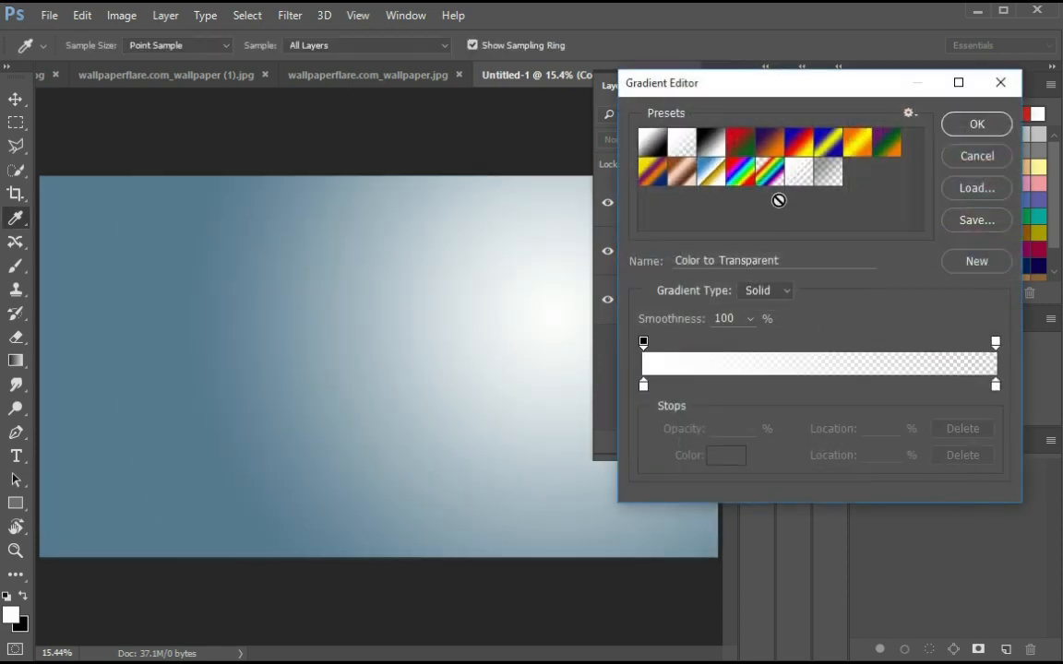
pyautogui.click(1009, 122)
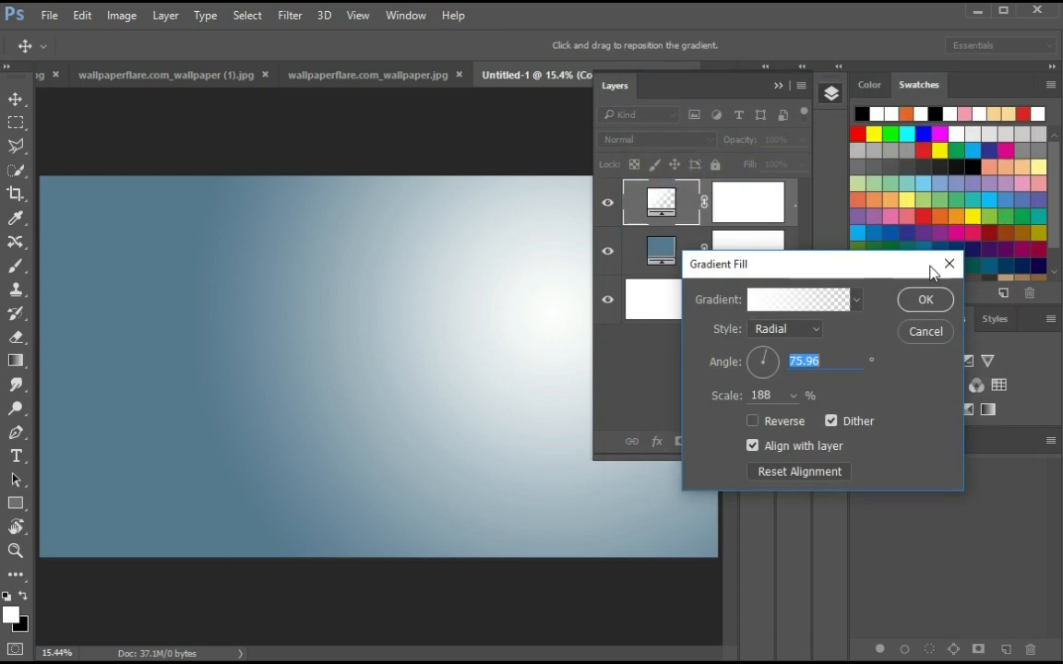
pyautogui.click(904, 325)
# Add a radial white-to-transparent Gradient Fill layer at 210% scale, centred near the canvas's upper-right area, and lower the layer's opacity
pyautogui.click(707, 442)
pyautogui.click(771, 63)
pyautogui.click(753, 421)
pyautogui.click(752, 420)
pyautogui.click(814, 332)
pyautogui.click(779, 346)
pyautogui.moveTo(402, 339); pyautogui.dragTo(588, 329)
pyautogui.moveTo(793, 395); pyautogui.dragTo(799, 417)
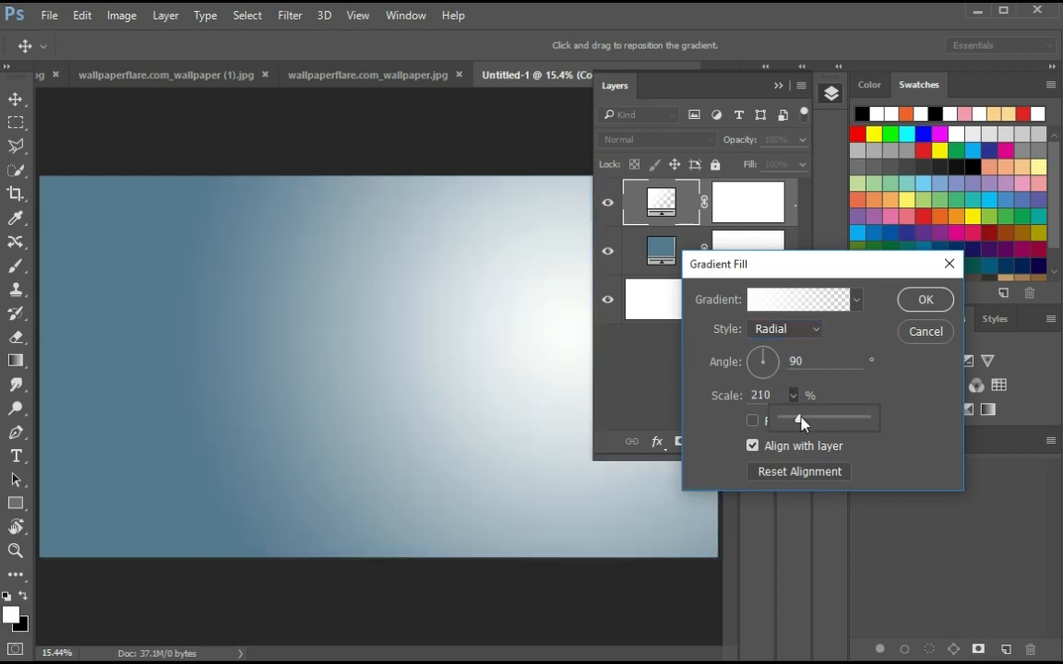
pyautogui.moveTo(541, 261); pyautogui.dragTo(583, 266)
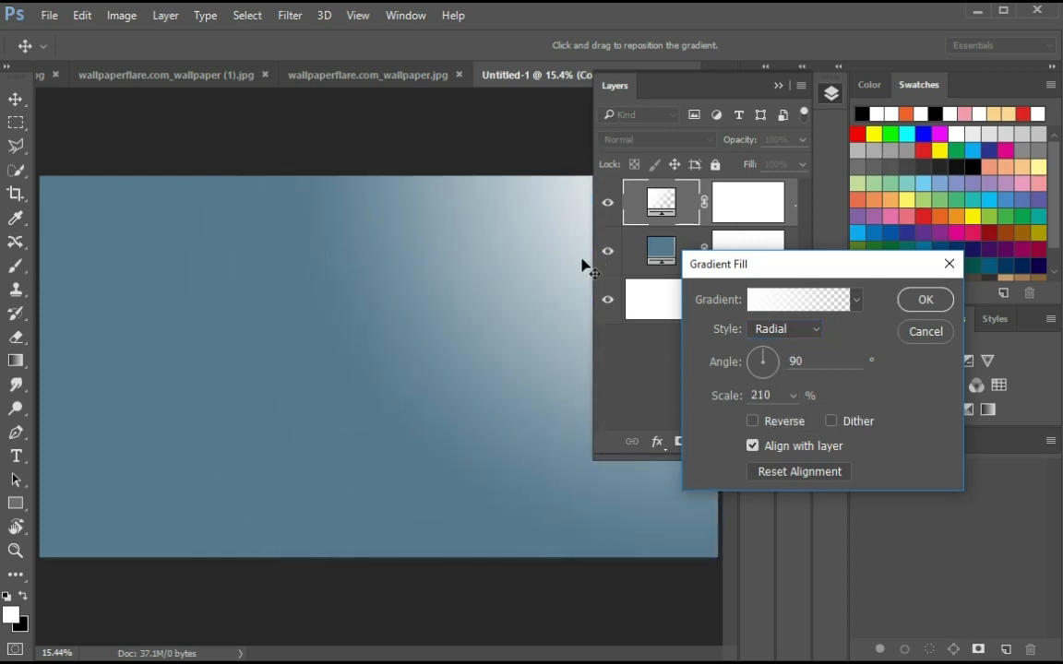
pyautogui.click(925, 301)
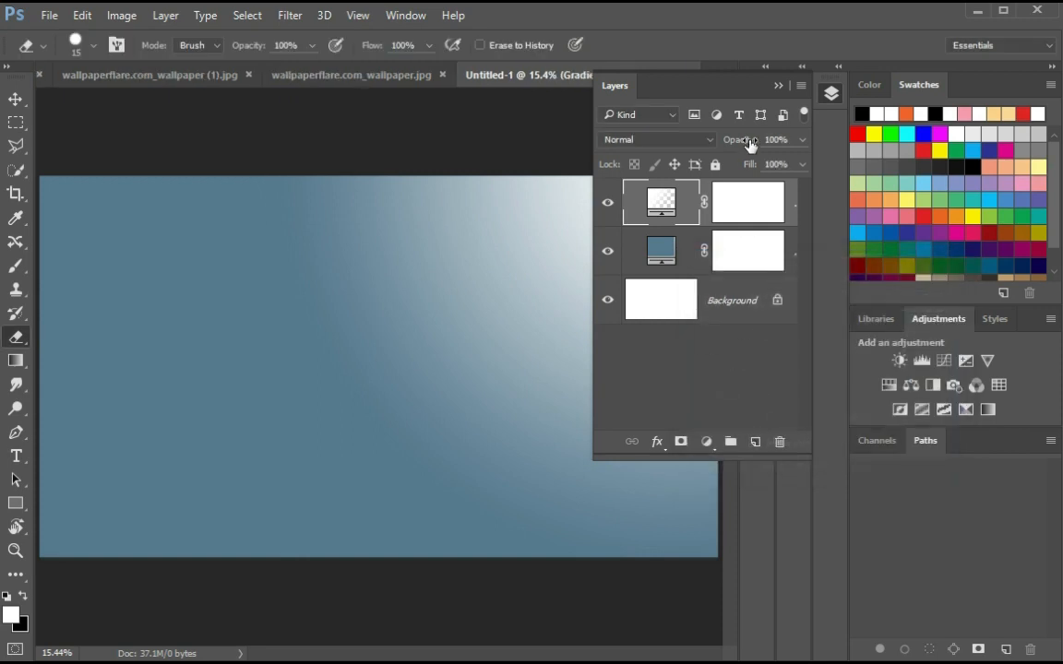
pyautogui.moveTo(678, 149); pyautogui.dragTo(769, 141)
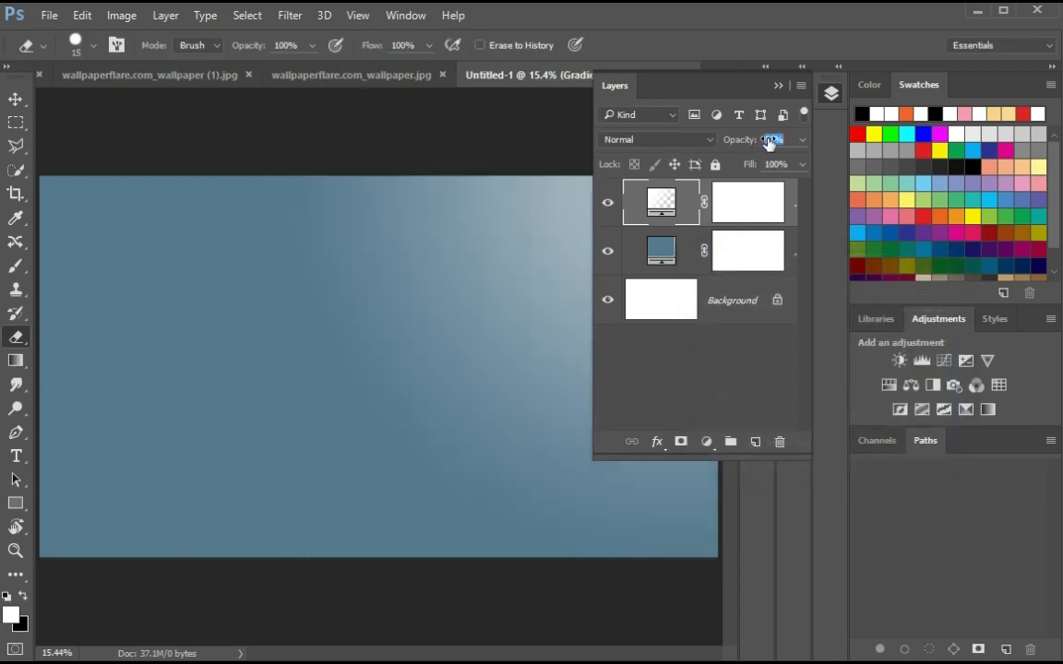
pyautogui.click(778, 85)
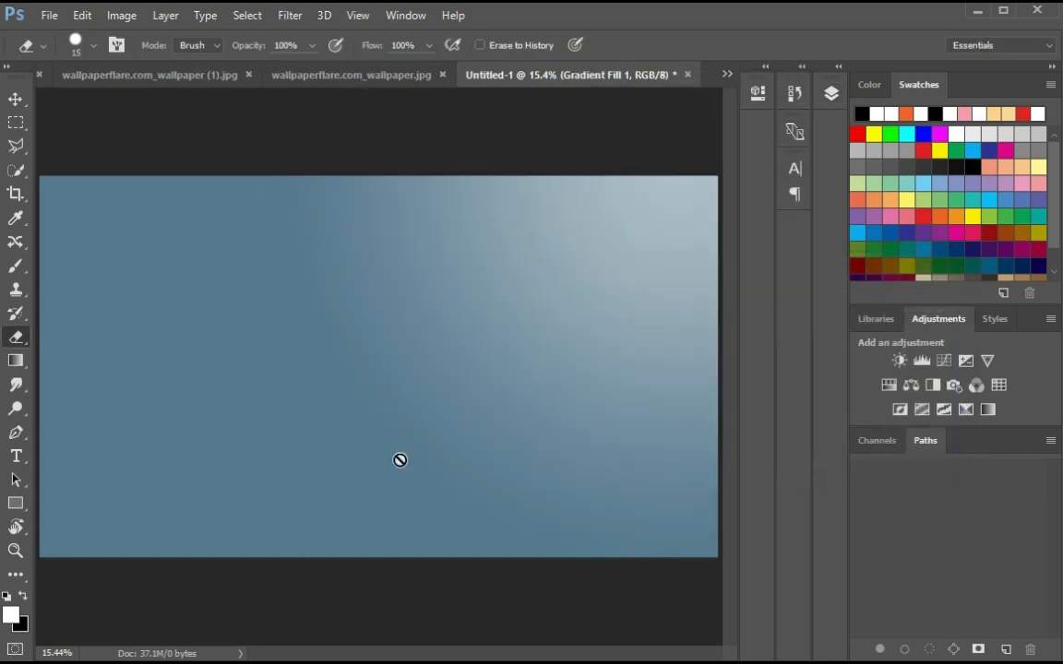
# Select the Thanos figure in wallpaperflare.com_wallpaper (1).jpg with the Quick Selection tool, subtracting the stray background beside the shoulders
pyautogui.click(16, 99)
pyautogui.click(727, 74)
pyautogui.click(779, 139)
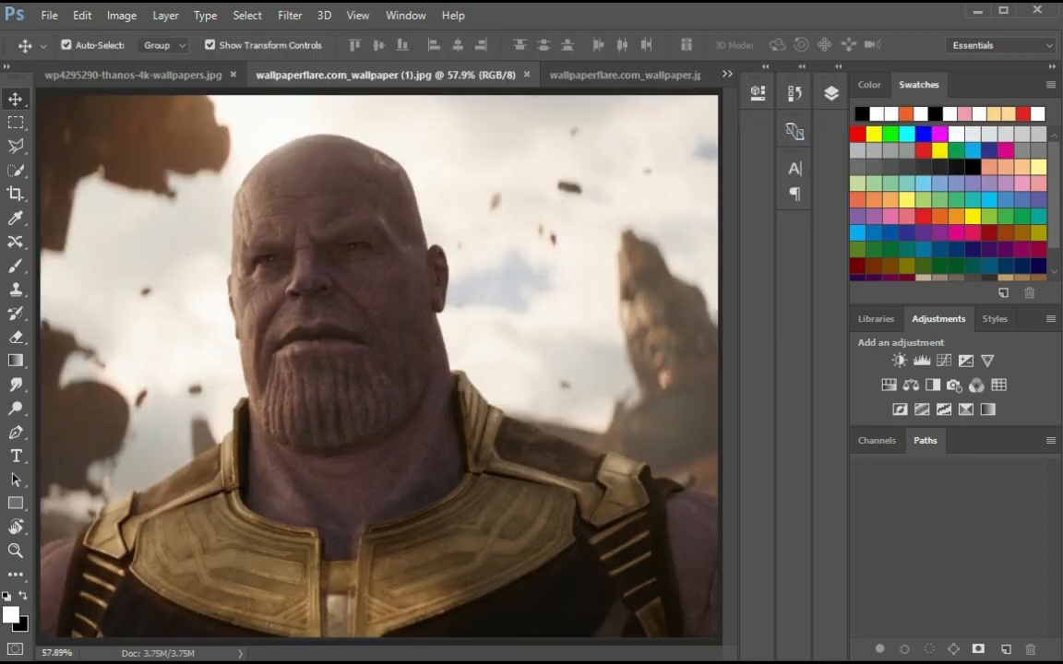
pyautogui.click(18, 172)
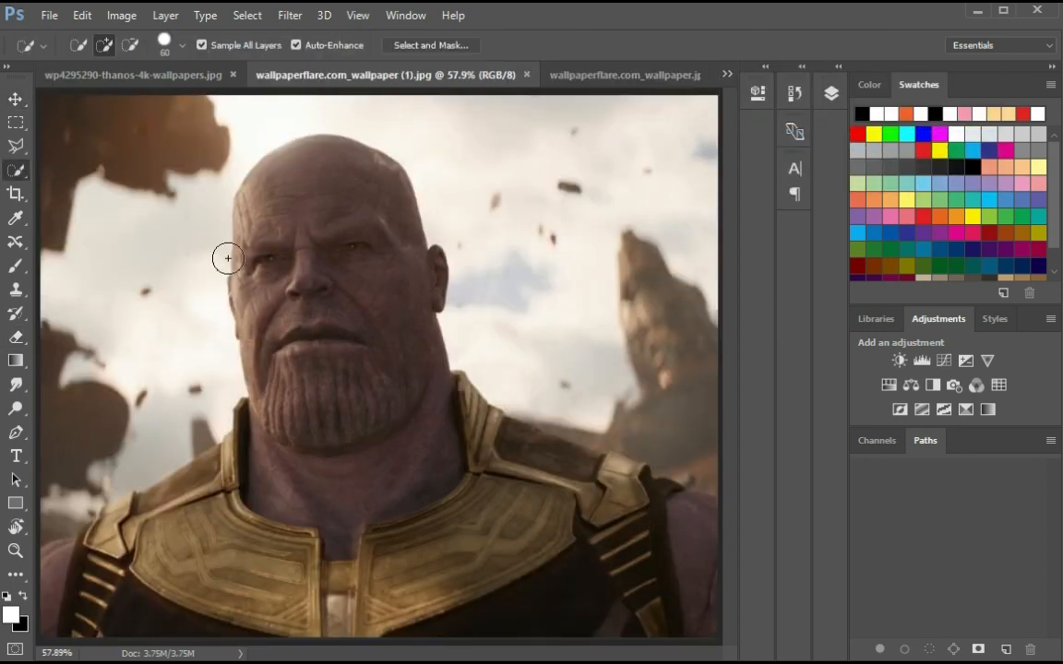
pyautogui.press('[')
pyautogui.moveTo(396, 363)
pyautogui.mouseDown()
pyautogui.moveTo(368, 282)
pyautogui.moveTo(440, 421)
pyautogui.moveTo(674, 605)
pyautogui.moveTo(586, 459)
pyautogui.moveTo(279, 510)
pyautogui.moveTo(129, 479)
pyautogui.moveTo(71, 565)
pyautogui.moveTo(222, 481)
pyautogui.mouseUp()
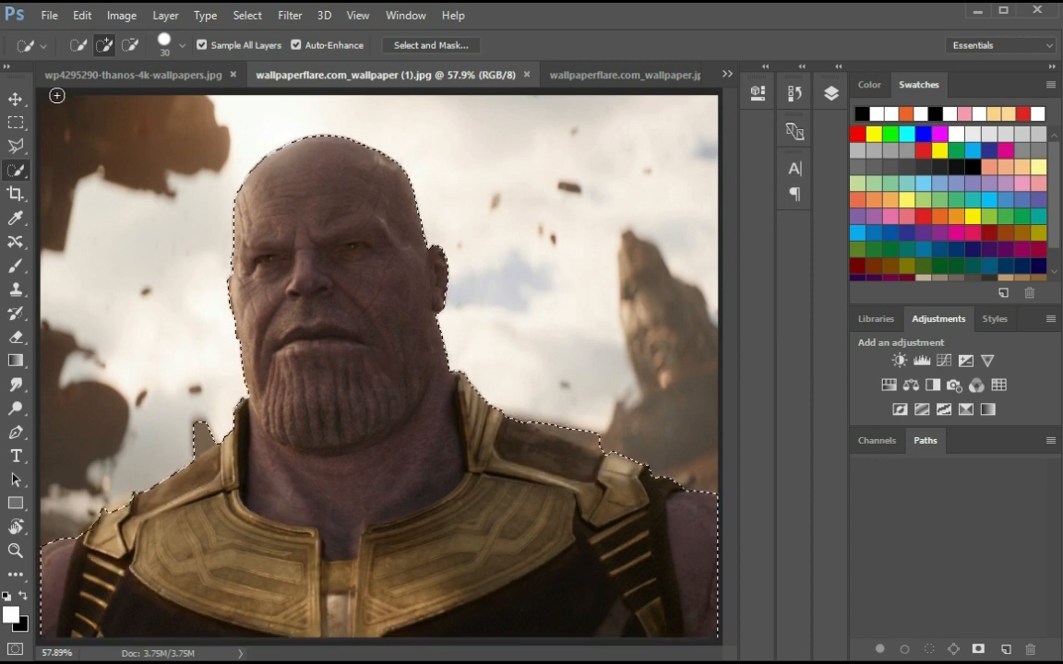
pyautogui.press('alt')
pyautogui.press('[')
pyautogui.press('[')
pyautogui.moveTo(184, 405); pyautogui.dragTo(210, 437)
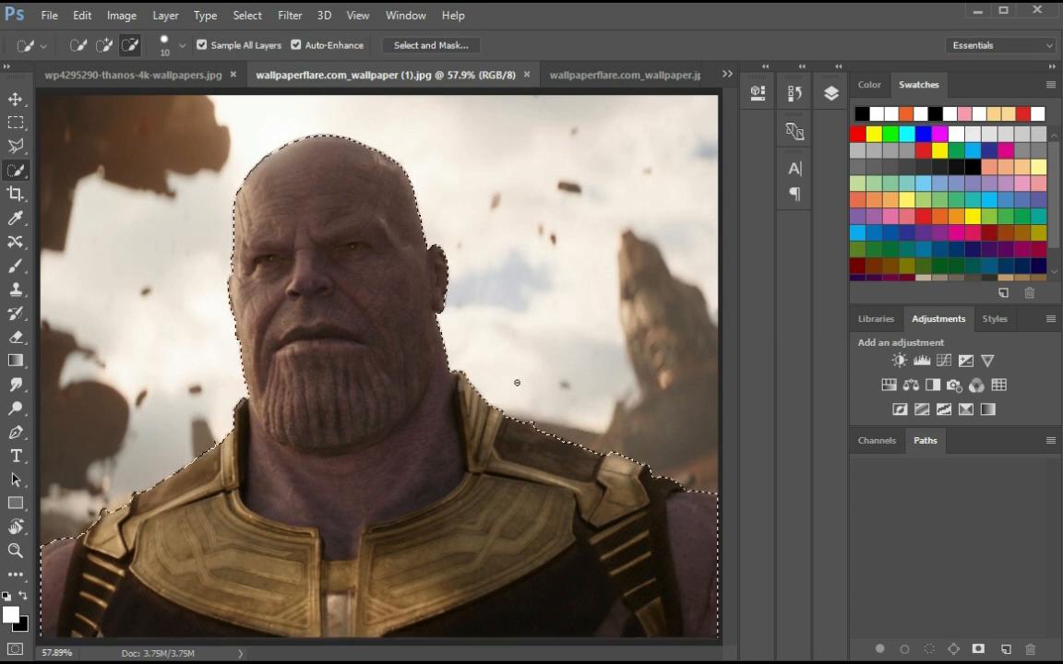
# Copy the selected Thanos figure onto its own new layer
pyautogui.click(832, 100)
pyautogui.hotkey('ctrl', 'j')
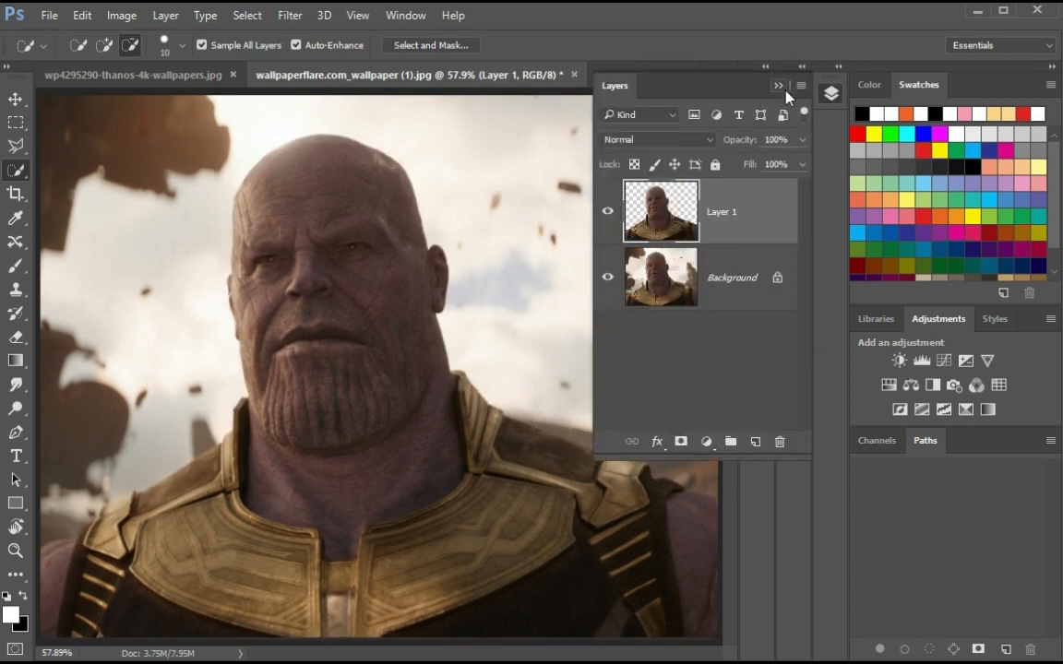
pyautogui.click(831, 93)
# Reorder the open documents so Untitled-1 sits directly before wallpaperflare.com_wallpaper (1).jpg
pyautogui.press('v')
pyautogui.moveTo(372, 209); pyautogui.dragTo(388, 349)
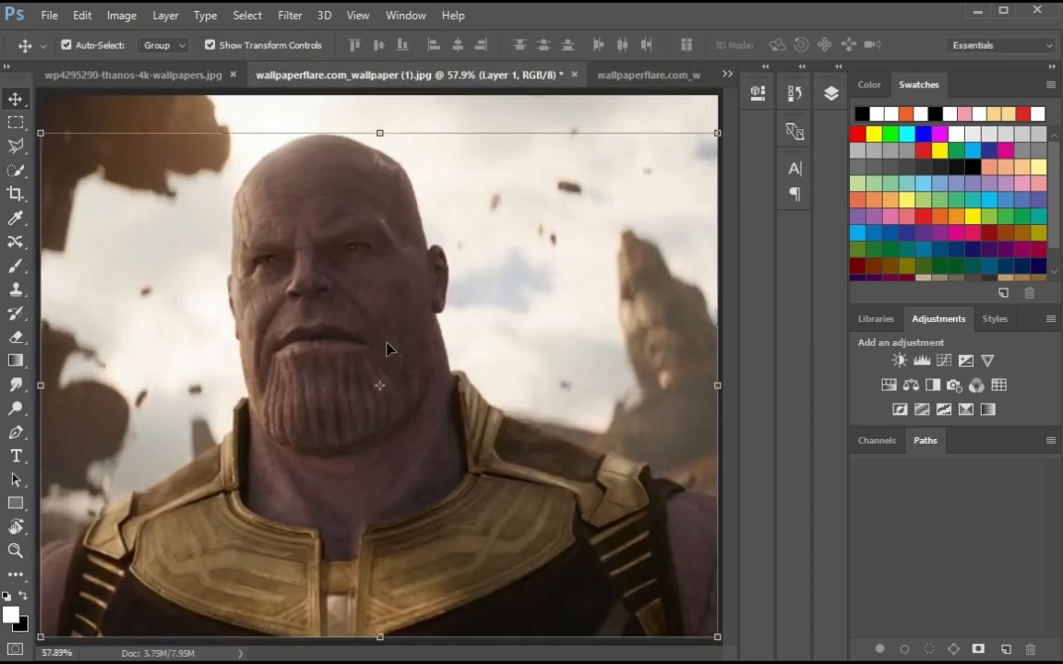
pyautogui.click(727, 73)
pyautogui.click(766, 168)
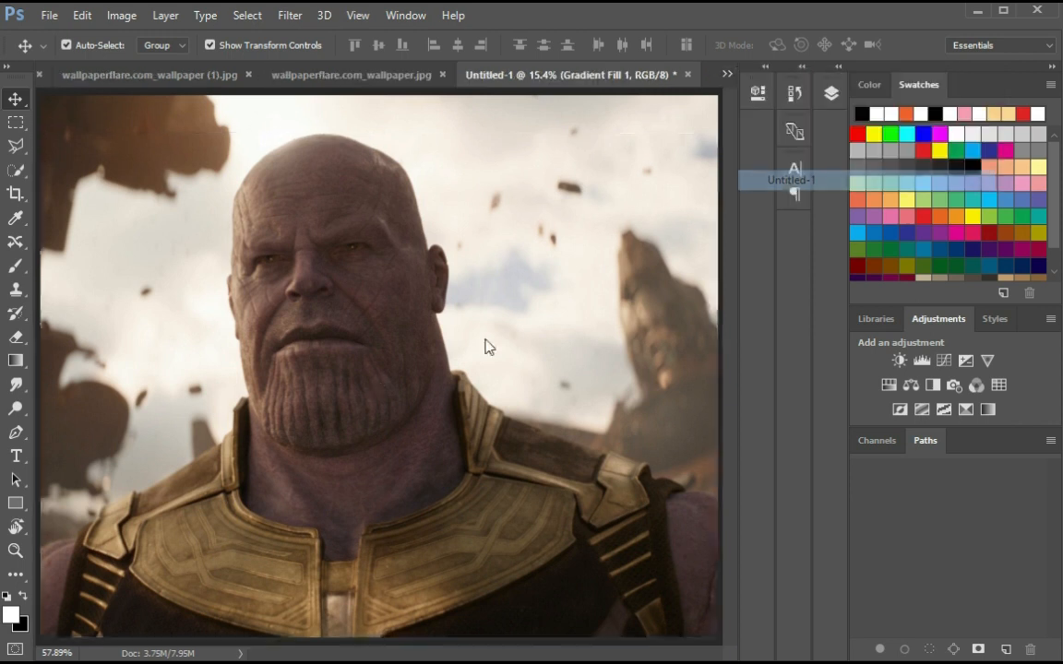
pyautogui.click(391, 73)
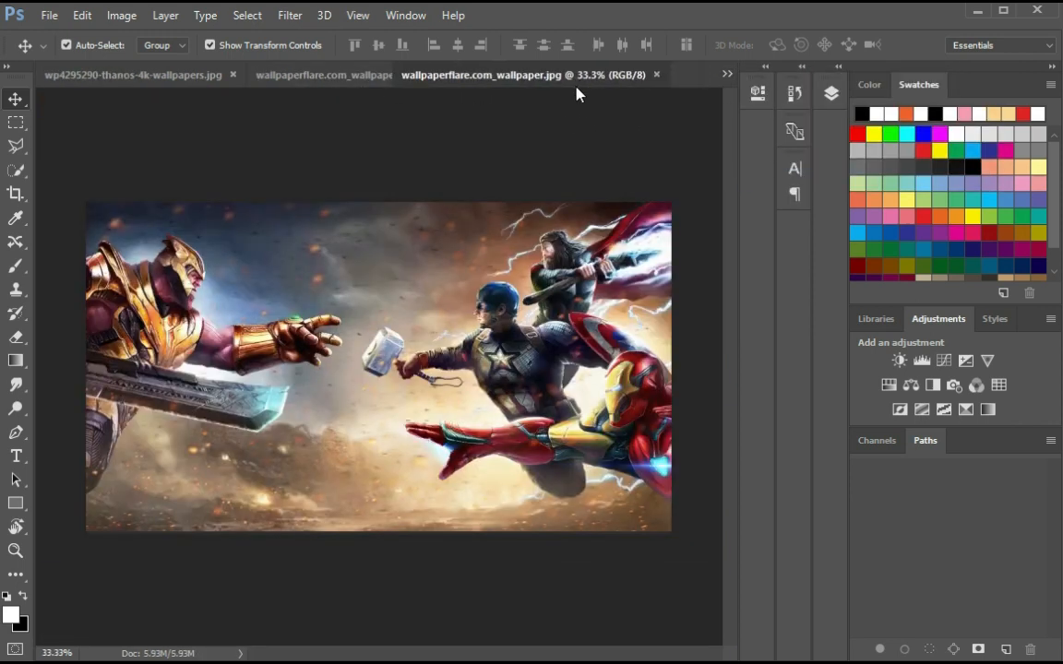
pyautogui.click(727, 74)
pyautogui.click(765, 173)
pyautogui.moveTo(612, 79); pyautogui.dragTo(277, 83)
pyautogui.click(212, 76)
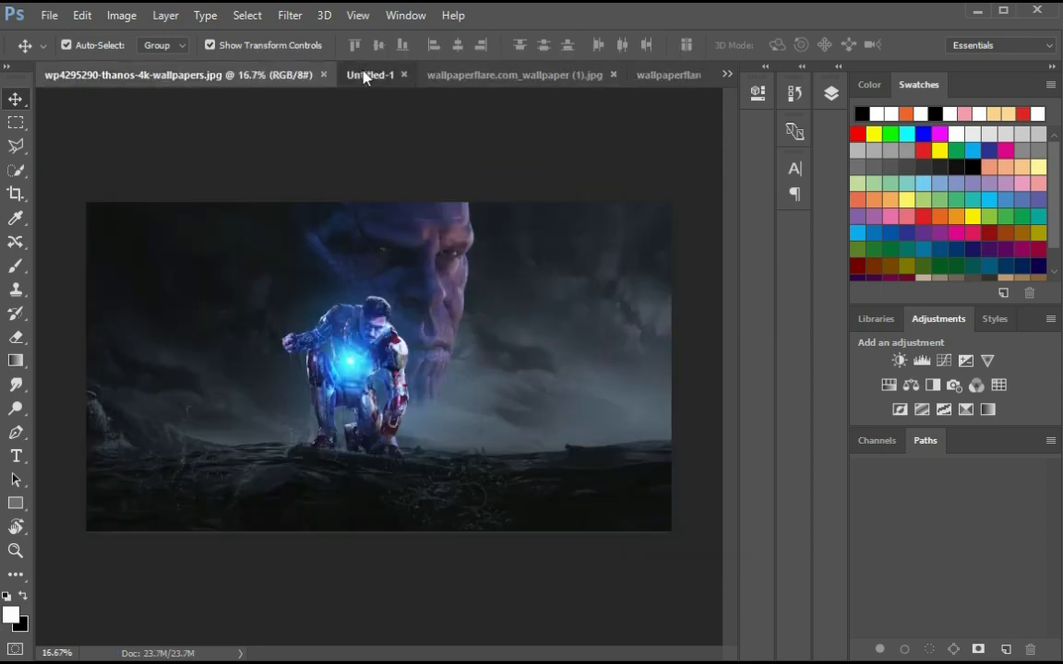
# Bring the Thanos cutout into Untitled-1, scale it to about 268%, and rest it on the canvas's bottom edge near the centre
pyautogui.click(337, 74)
pyautogui.click(525, 79)
pyautogui.moveTo(445, 199); pyautogui.dragTo(386, 366)
pyautogui.moveTo(517, 354); pyautogui.dragTo(500, 370)
pyautogui.hotkey('ctrl', 'z')
pyautogui.moveTo(484, 474); pyautogui.dragTo(610, 567)
pyautogui.moveTo(465, 496); pyautogui.dragTo(463, 489)
pyautogui.moveTo(610, 557); pyautogui.dragTo(633, 574)
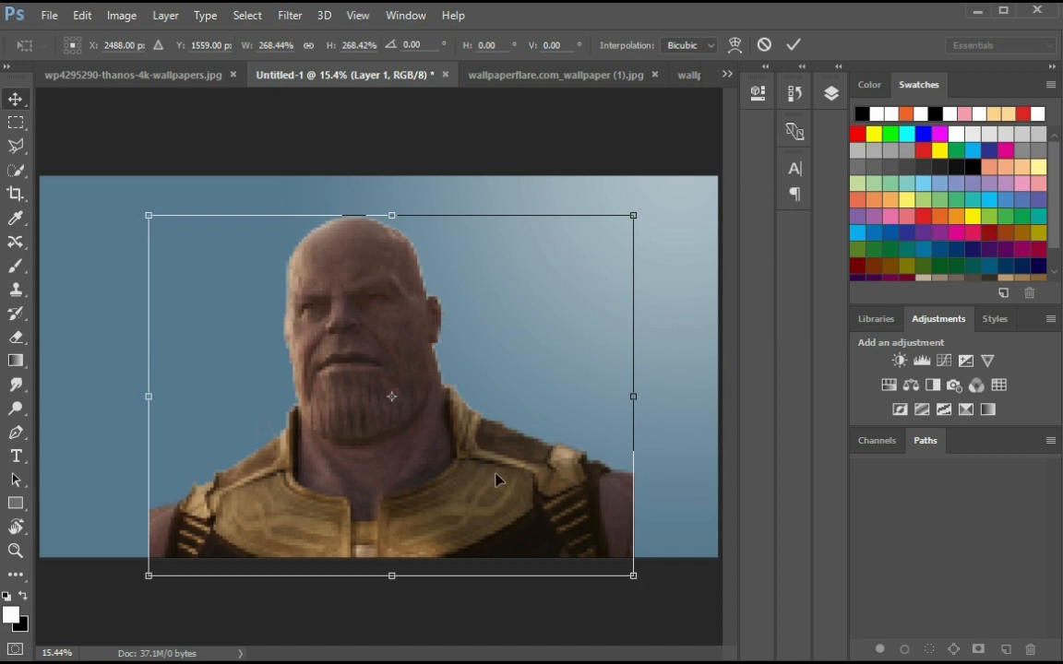
pyautogui.press('Return')
pyautogui.moveTo(495, 479); pyautogui.dragTo(452, 481)
# Darken the cutout's outer shoulders with dark-to-transparent radial gradients confined to the figure's outline, and clear the selection
pyautogui.click(833, 94)
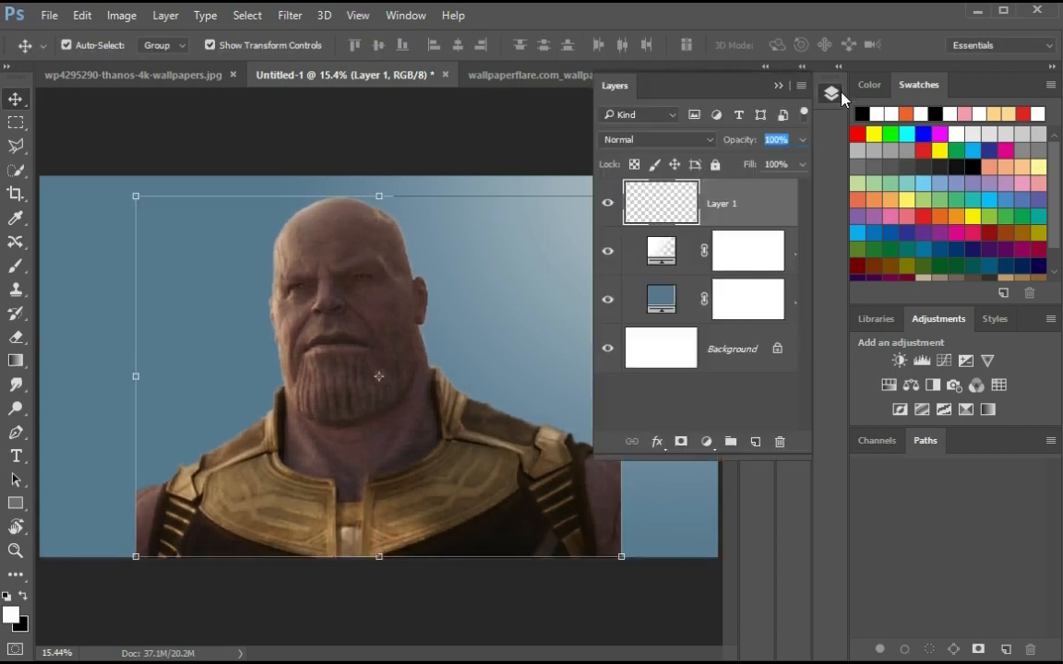
pyautogui.click(16, 361)
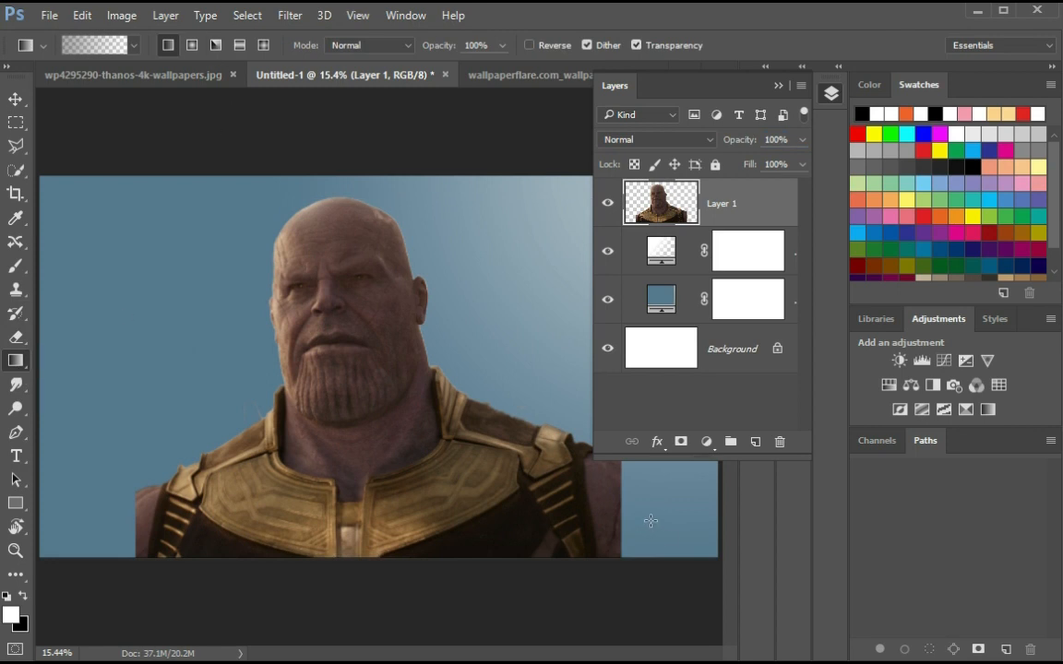
pyautogui.moveTo(706, 515); pyautogui.dragTo(706, 516)
pyautogui.hotkey('ctrl', 'z')
pyautogui.keyDown('ctrl'); pyautogui.click(668, 214); pyautogui.keyUp('ctrl')
pyautogui.click(191, 44)
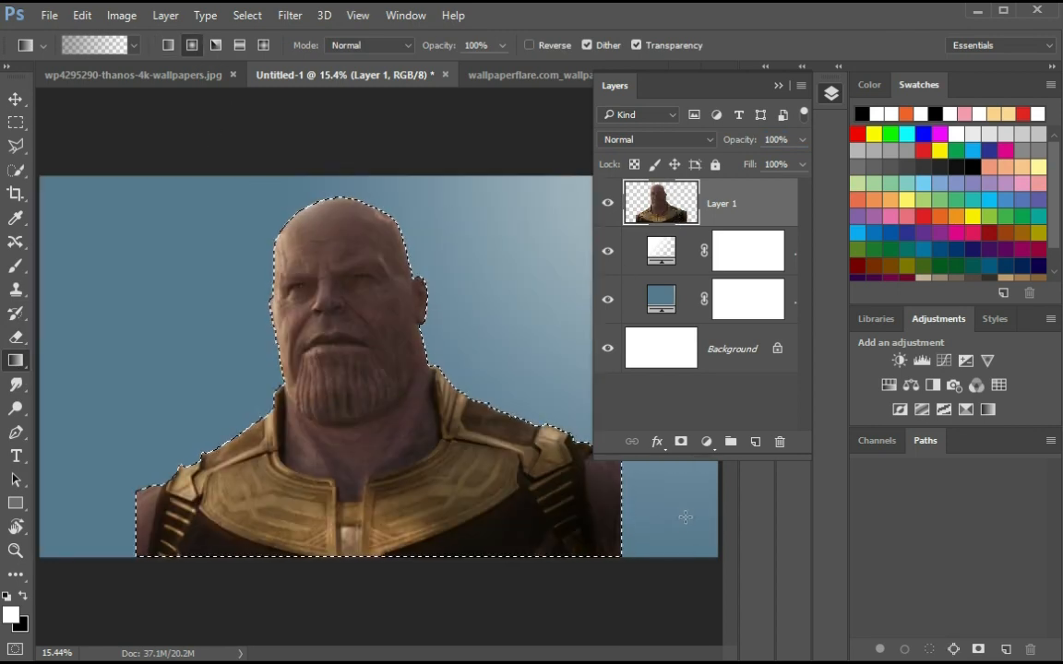
pyautogui.moveTo(178, 499); pyautogui.dragTo(90, 482)
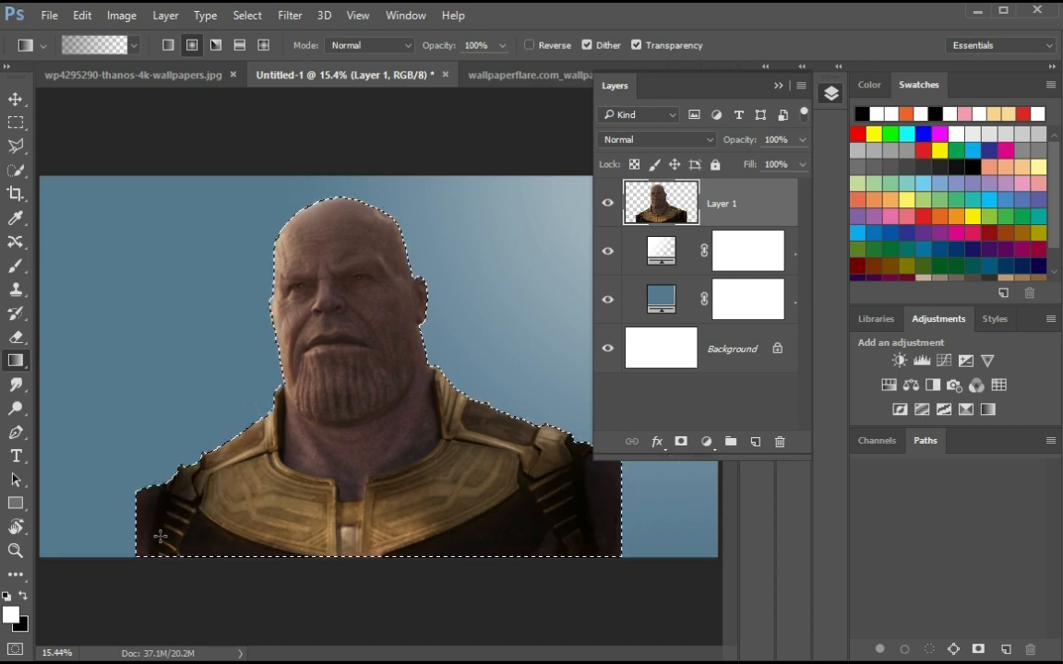
pyautogui.hotkey('ctrl', 'd')
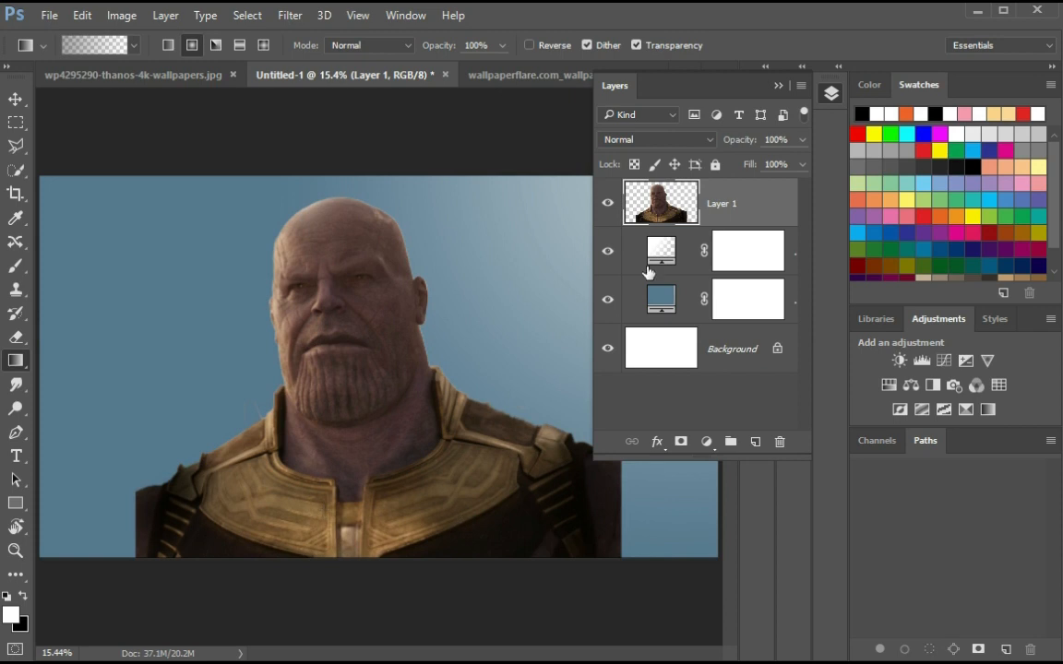
# Fade the outer ends of the figure's shoulders with a soft Eraser brush enlarged to 1000 px
pyautogui.click(17, 337)
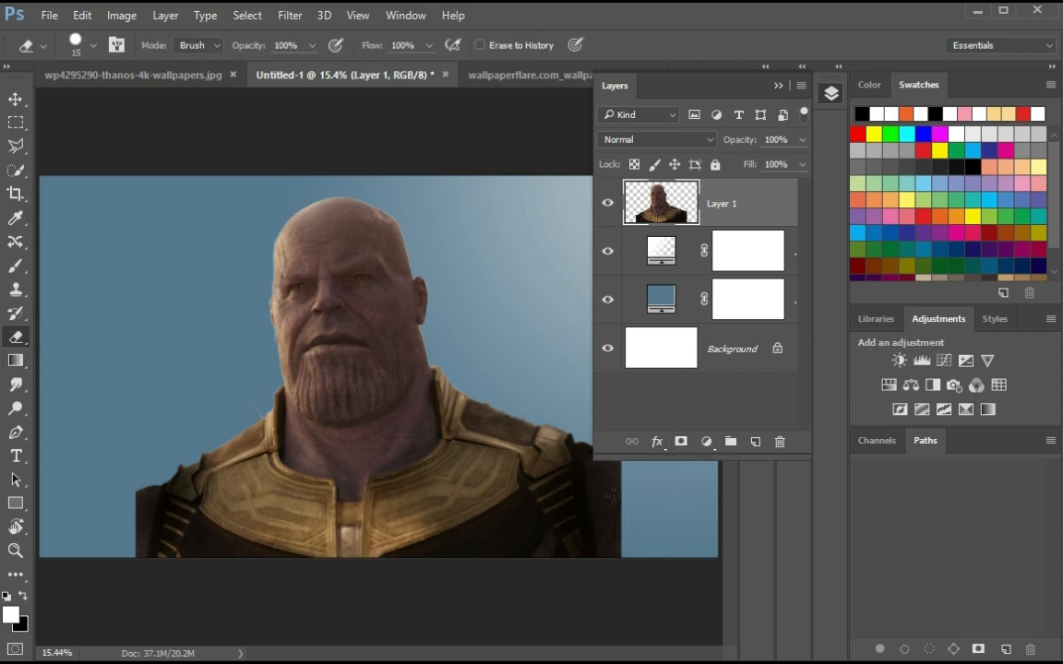
pyautogui.rightClick(554, 280)
pyautogui.click(588, 440)
pyautogui.click(529, 236)
pyautogui.press(']')
pyautogui.press(']')
pyautogui.press(']')
pyautogui.press(']')
pyautogui.press(']')
pyautogui.press(']')
pyautogui.press(']')
pyautogui.press(']')
pyautogui.click(777, 85)
pyautogui.moveTo(619, 374)
pyautogui.mouseDown()
pyautogui.moveTo(675, 568)
pyautogui.moveTo(636, 416)
pyautogui.moveTo(692, 550)
pyautogui.mouseUp()
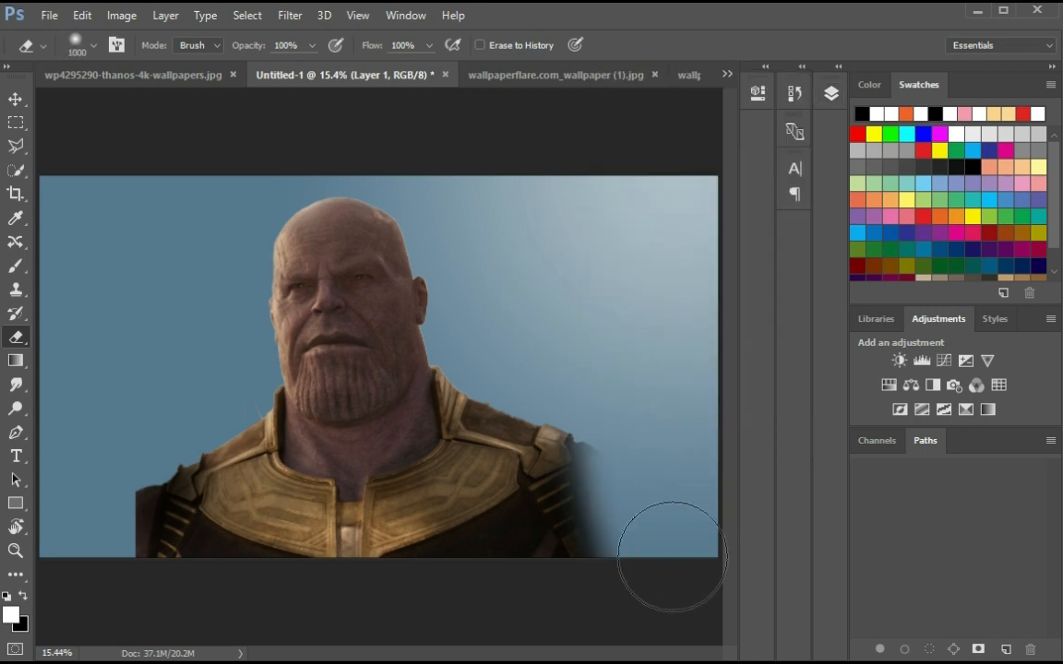
pyautogui.moveTo(109, 406)
pyautogui.mouseDown()
pyautogui.moveTo(92, 554)
pyautogui.moveTo(177, 392)
pyautogui.moveTo(112, 493)
pyautogui.moveTo(91, 581)
pyautogui.mouseUp()
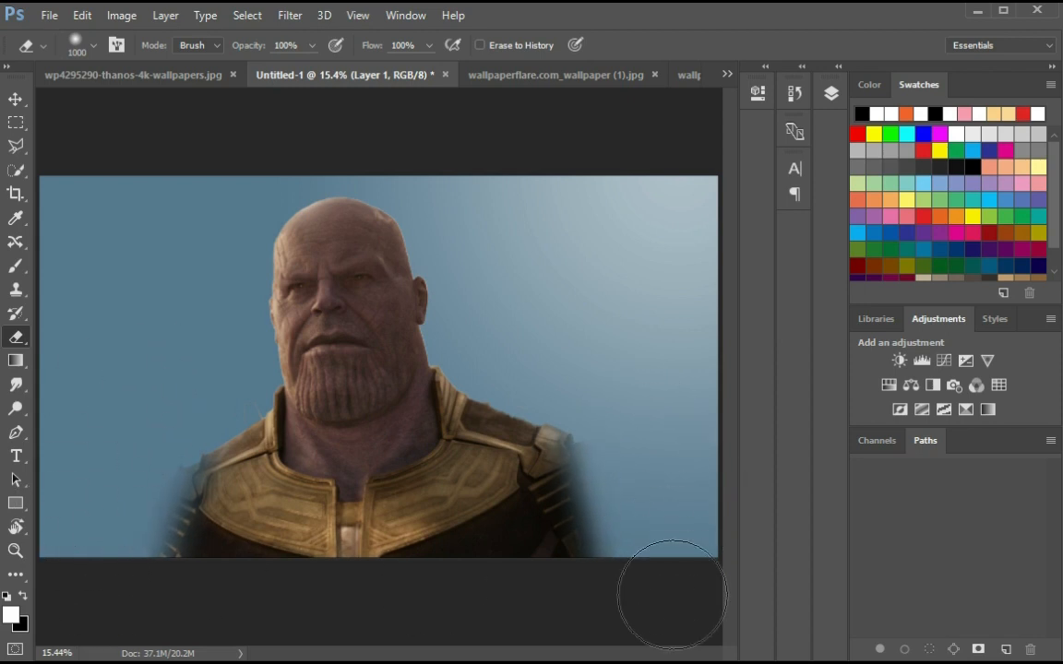
pyautogui.moveTo(715, 533); pyautogui.dragTo(673, 533)
# Add an Exposure adjustment layer above the figure with the exposure raised to about +0.61
pyautogui.click(829, 94)
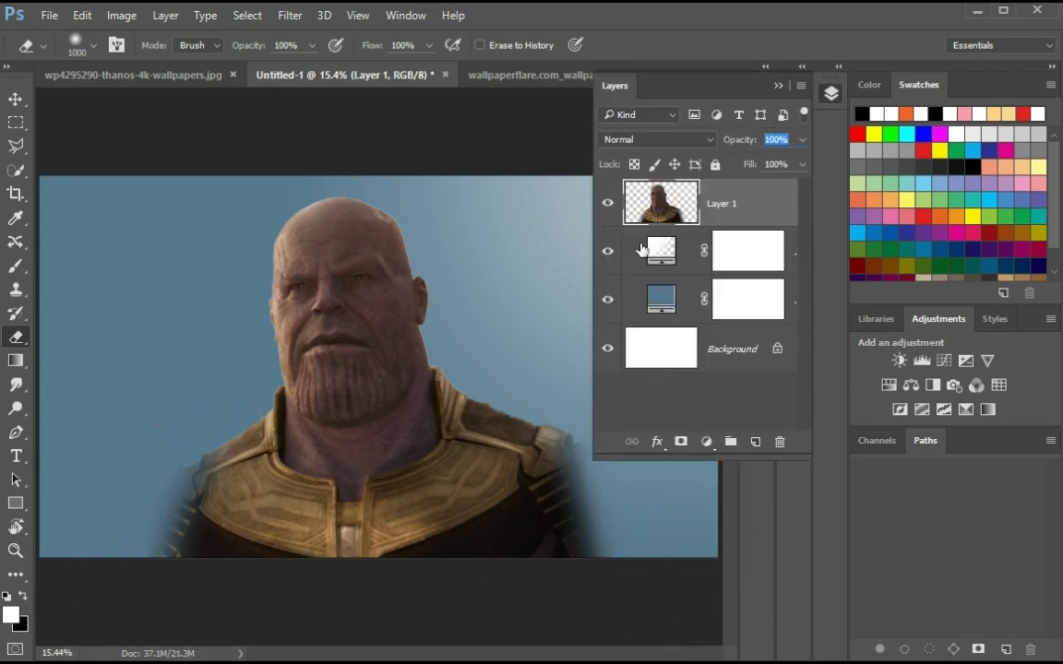
pyautogui.click(707, 442)
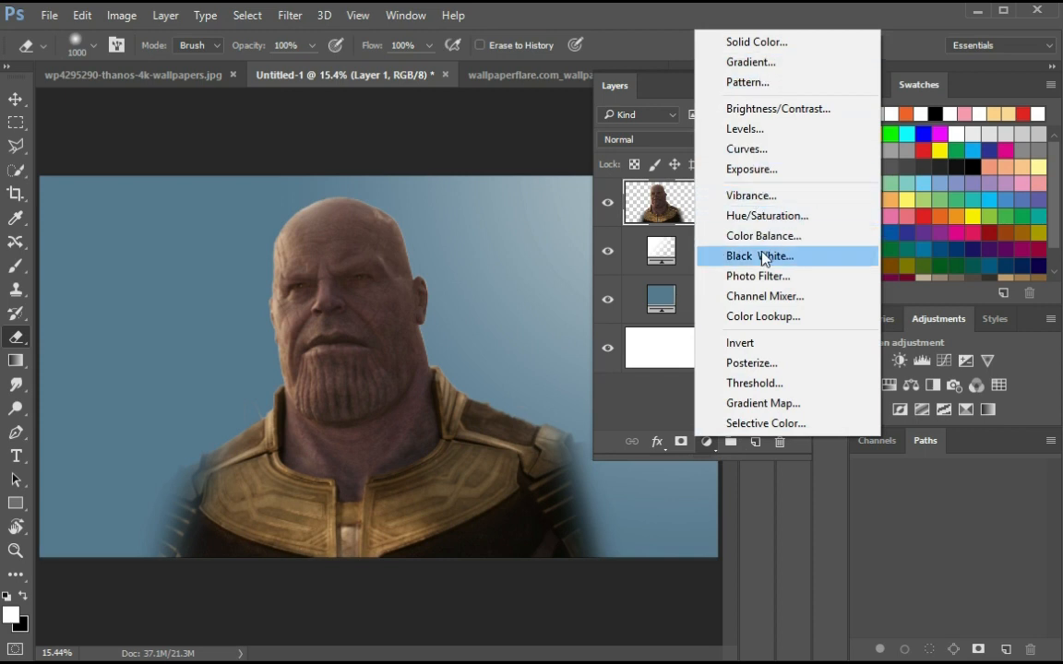
pyautogui.click(750, 169)
pyautogui.moveTo(601, 194); pyautogui.dragTo(612, 195)
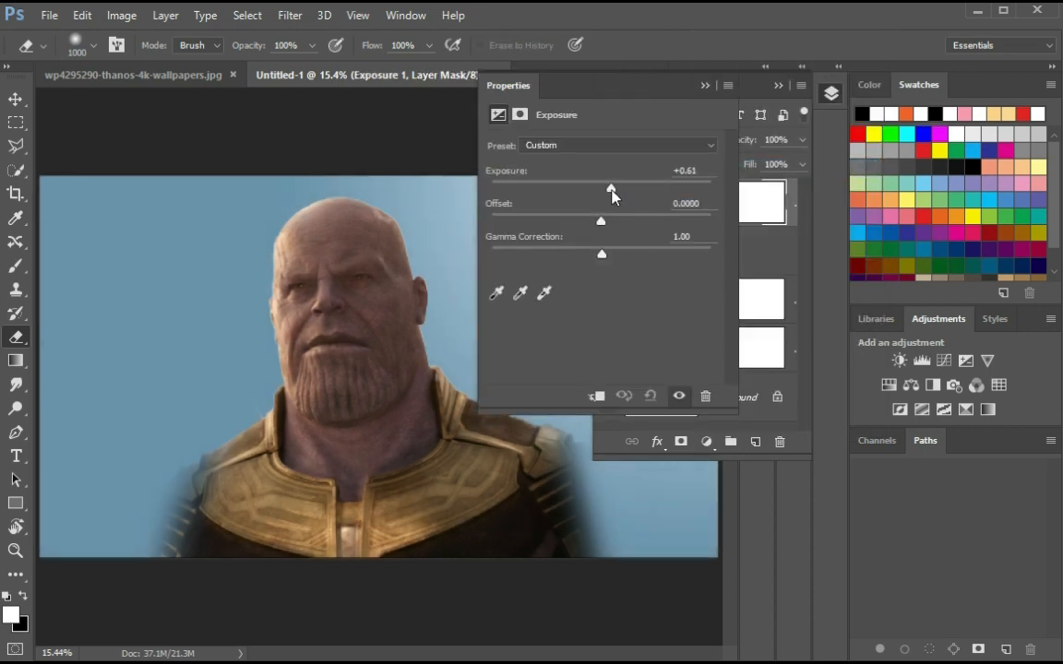
pyautogui.click(705, 85)
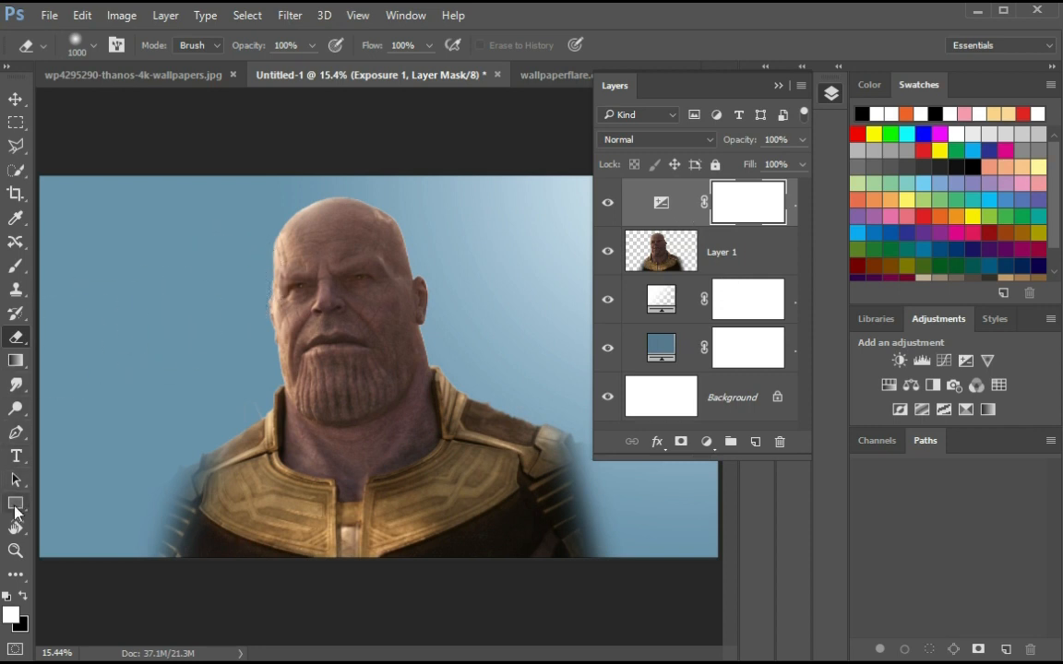
pyautogui.click(14, 505)
pyautogui.moveTo(351, 202); pyautogui.dragTo(429, 453)
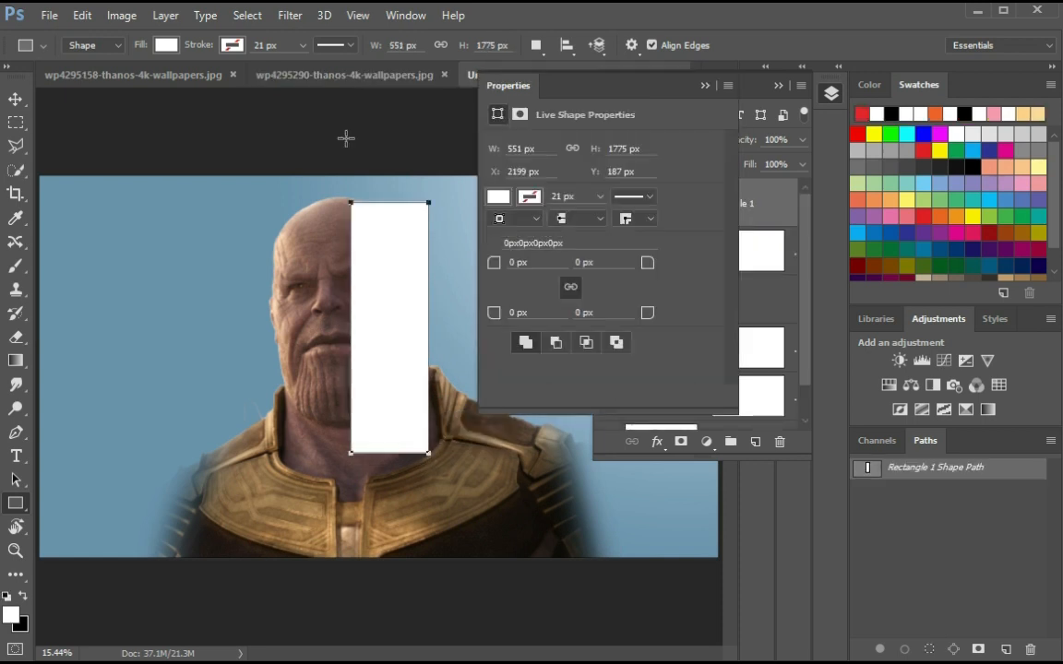
pyautogui.click(166, 45)
pyautogui.click(192, 245)
pyautogui.click(179, 261)
pyautogui.click(181, 231)
pyautogui.click(158, 227)
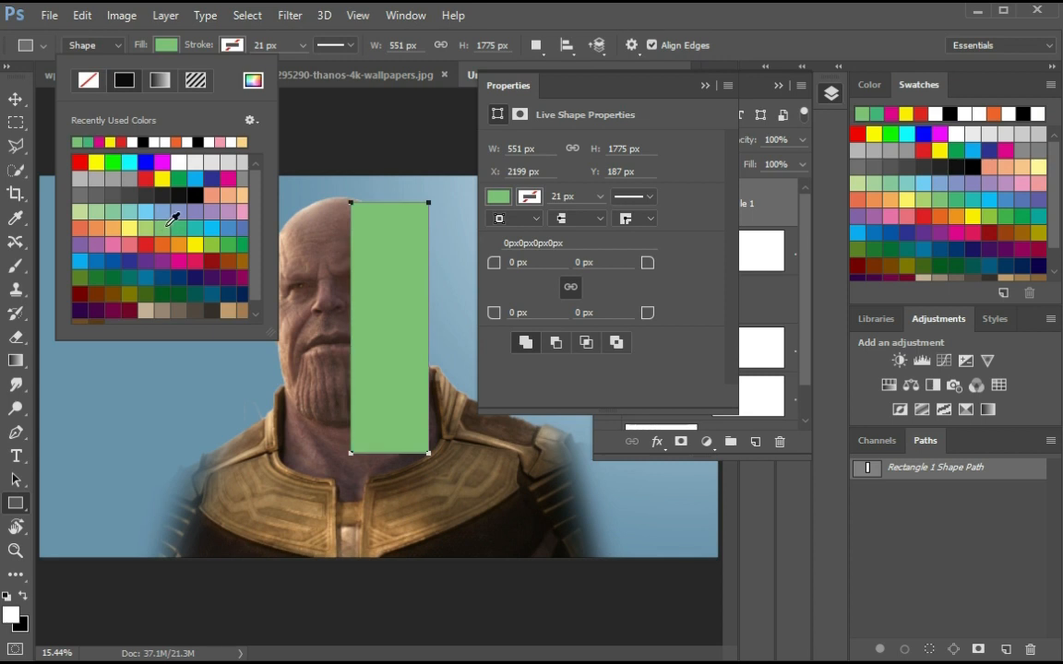
pyautogui.click(706, 84)
pyautogui.click(16, 102)
pyautogui.moveTo(396, 282); pyautogui.dragTo(385, 275)
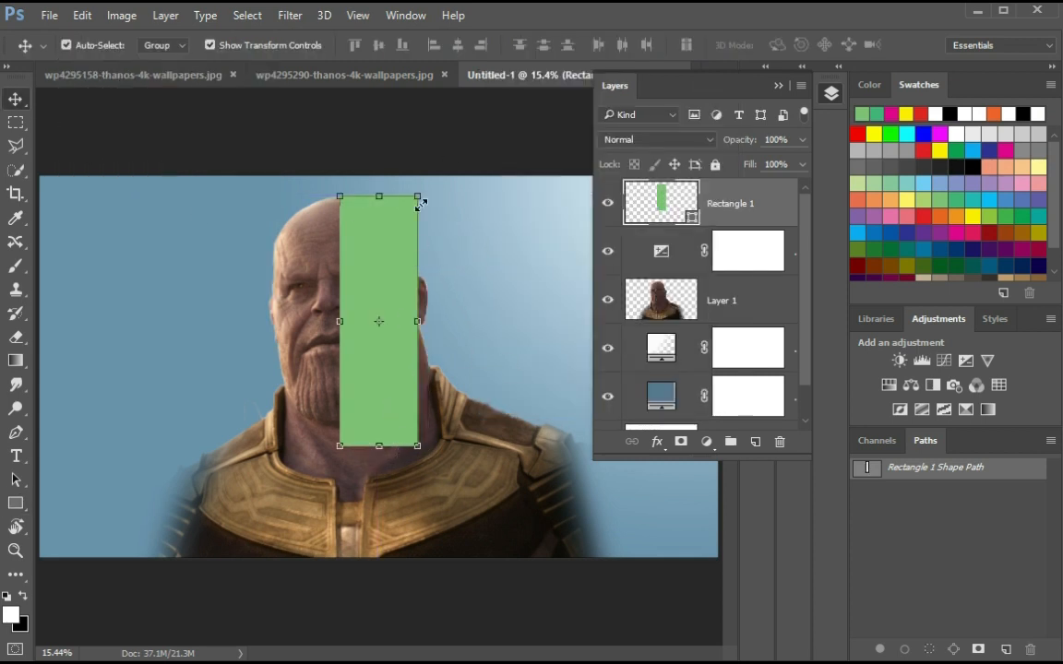
pyautogui.moveTo(400, 392); pyautogui.dragTo(406, 490)
pyautogui.hotkey('ctrl', 'z')
pyautogui.moveTo(745, 201); pyautogui.dragTo(780, 441)
# Draw a white rectangle about 402 by 1587 px over half of the face, with a black stroke of about 12.87 px
pyautogui.click(15, 503)
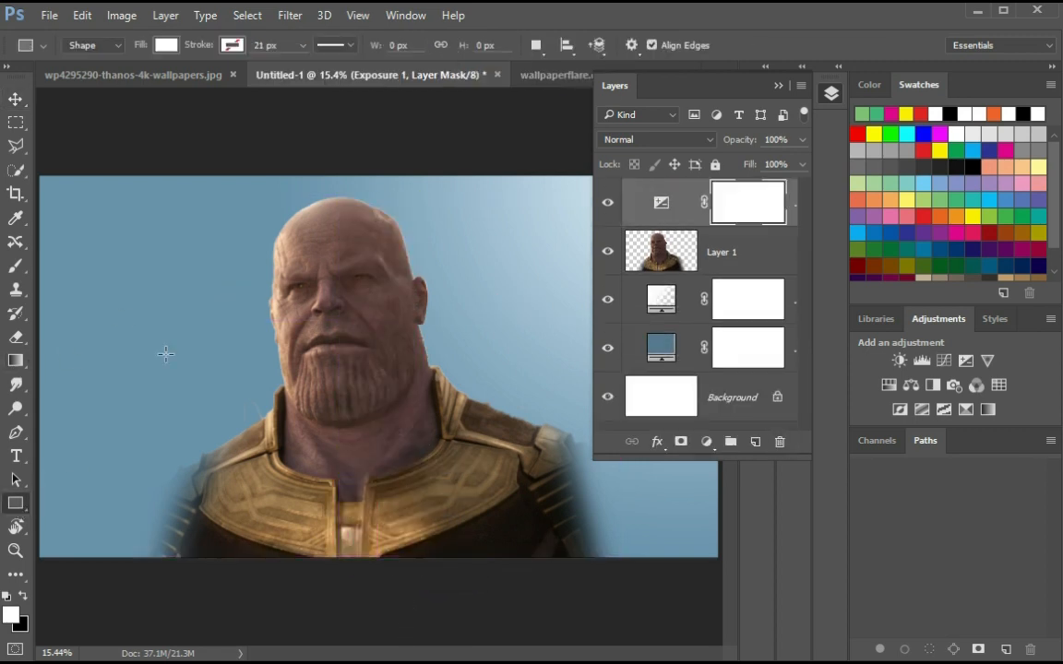
pyautogui.click(234, 45)
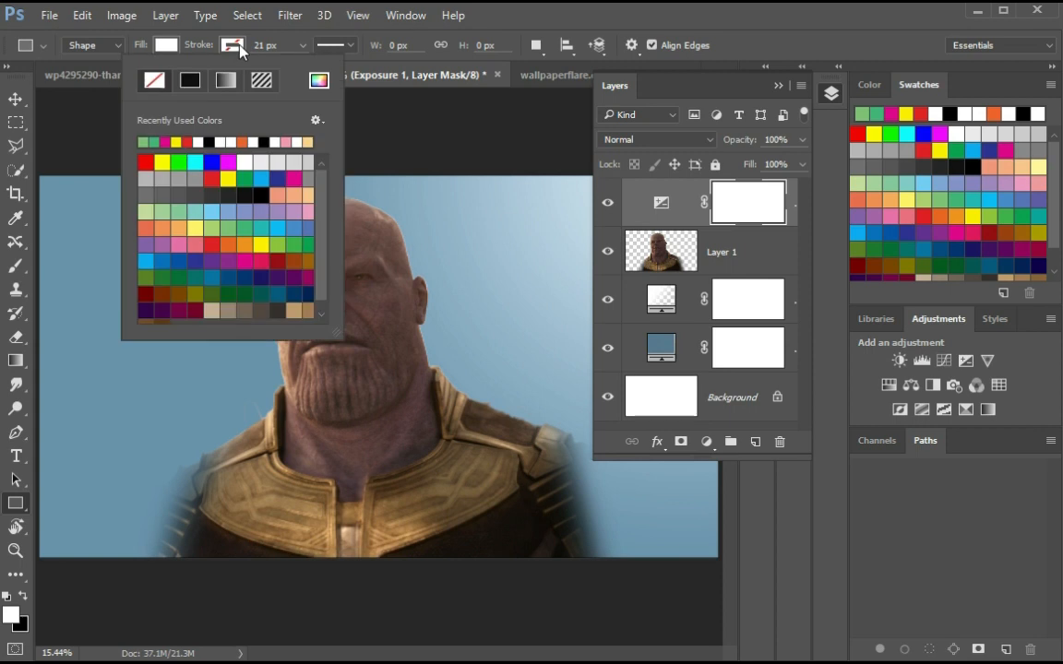
pyautogui.click(263, 197)
pyautogui.click(556, 64)
pyautogui.moveTo(344, 198); pyautogui.dragTo(401, 421)
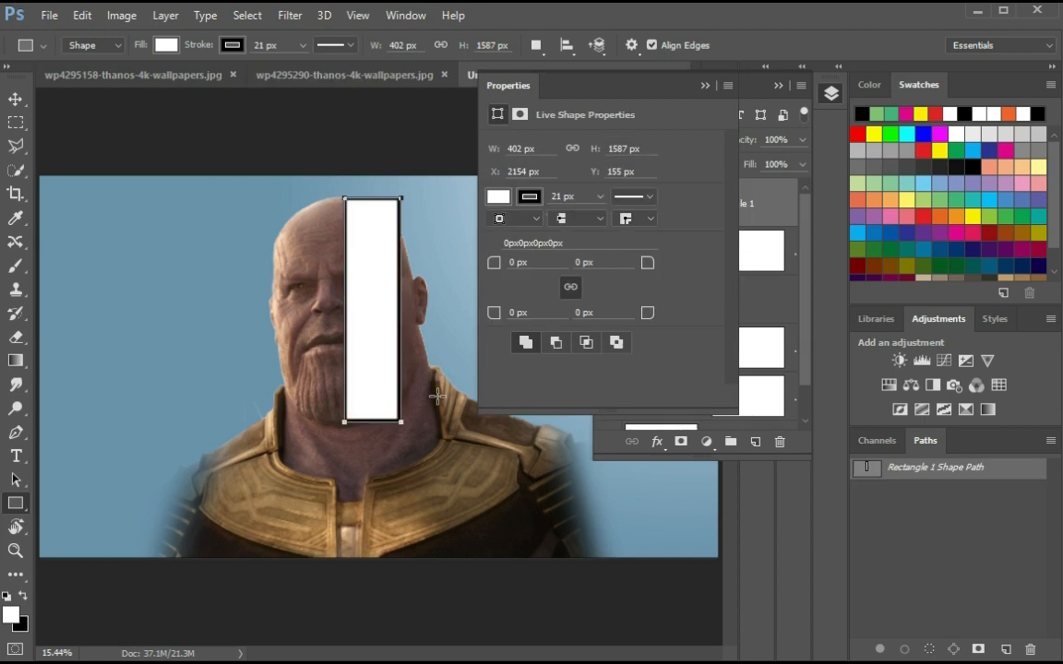
pyautogui.click(600, 197)
pyautogui.moveTo(591, 228); pyautogui.dragTo(597, 221)
pyautogui.click(705, 86)
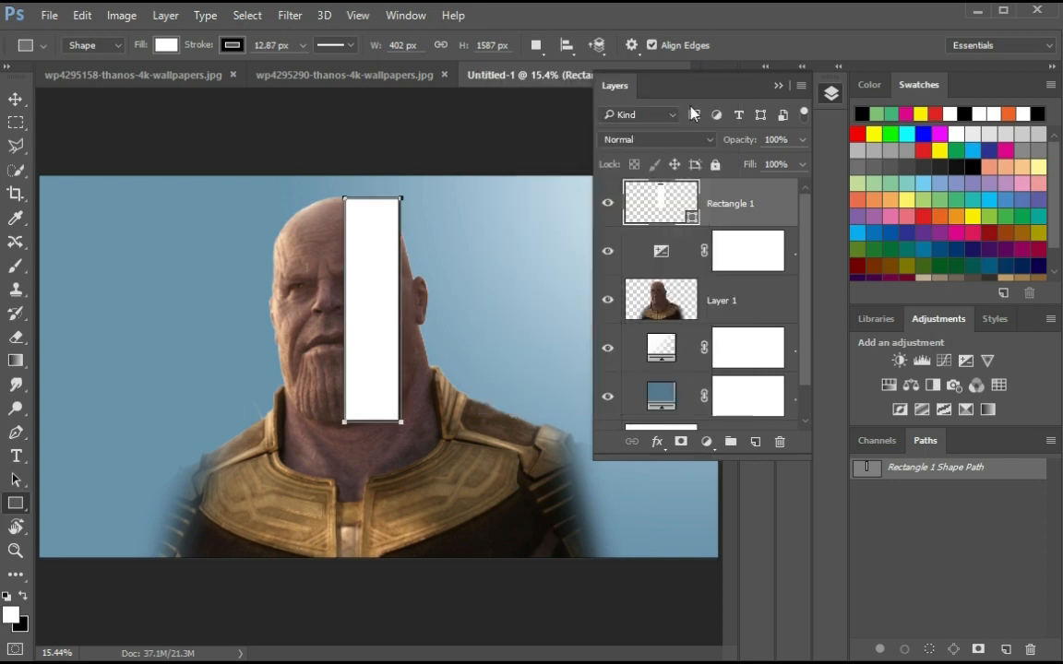
# Duplicate the rectangle three times, placing one copy below it and two stacked as an adjoining column whose upper panel is shortened
pyautogui.click(24, 104)
pyautogui.hotkey('ctrl', 'j')
pyautogui.moveTo(374, 291); pyautogui.dragTo(430, 262)
pyautogui.hotkey('ctrl', 'j')
pyautogui.hotkey('ctrl', 'j')
pyautogui.moveTo(436, 217)
pyautogui.mouseDown()
pyautogui.moveTo(432, 299)
pyautogui.moveTo(433, 240)
pyautogui.mouseUp()
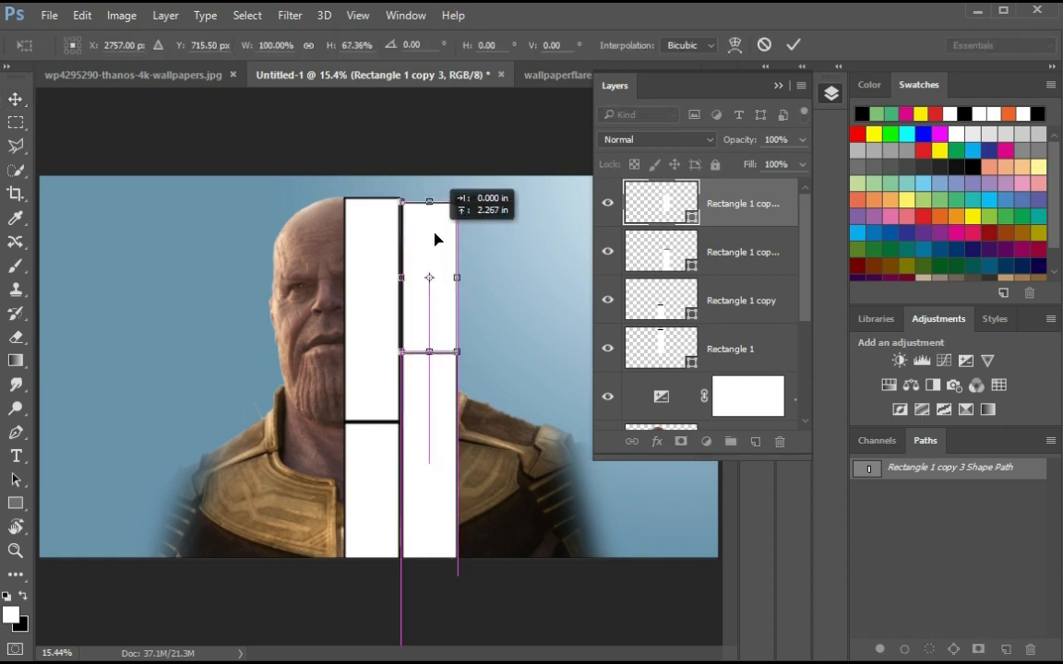
pyautogui.press('Return')
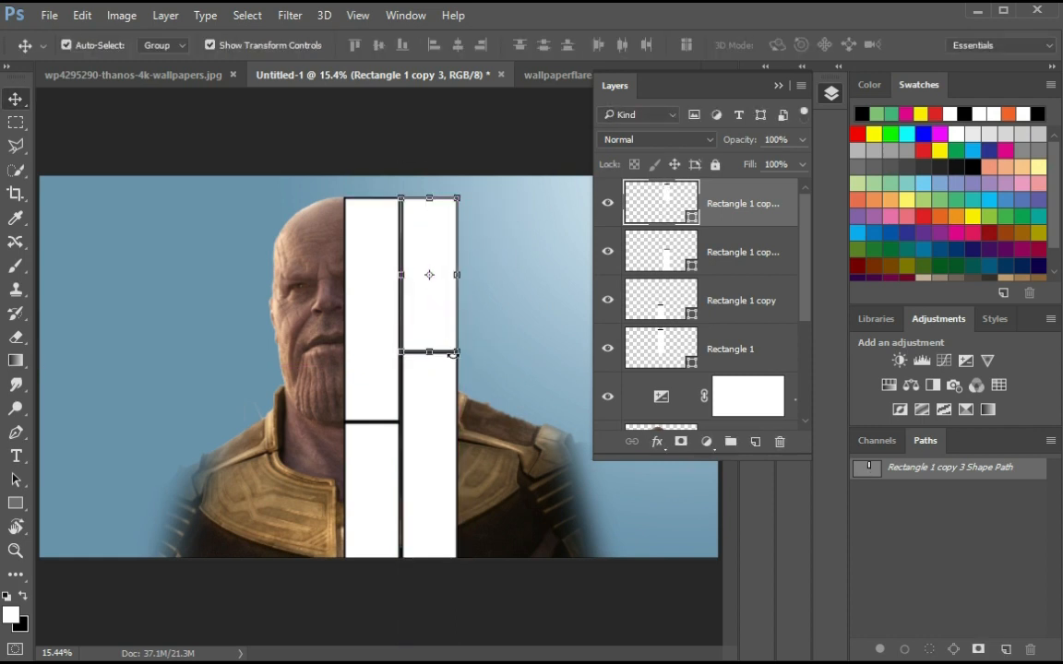
# Add three more rectangle copies as two shorter columns over one shoulder and a wide panel across the opposite shoulder
pyautogui.click(441, 477)
pyautogui.hotkey('ctrl', 'j')
pyautogui.moveTo(441, 477); pyautogui.dragTo(317, 620)
pyautogui.hotkey('ctrl', 'j')
pyautogui.hotkey('ctrl', 'j')
pyautogui.moveTo(287, 567); pyautogui.dragTo(153, 569)
pyautogui.moveTo(248, 456); pyautogui.dragTo(249, 430)
pyautogui.press('Return')
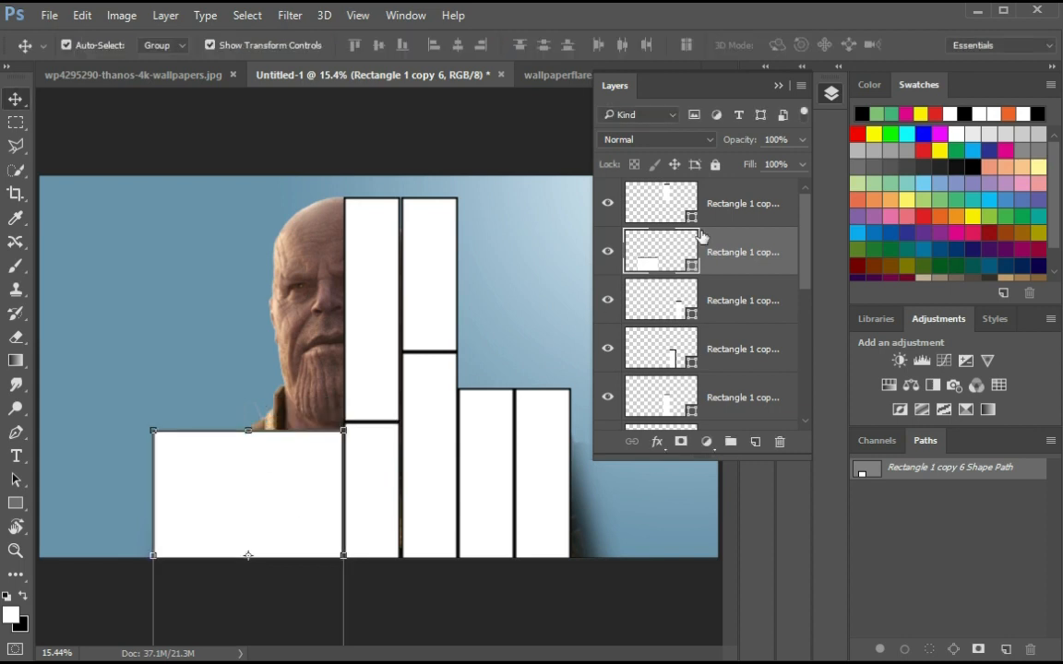
# Close wallpaperflare.com_wallpaper (1).jpg without saving its changes
pyautogui.click(674, 205)
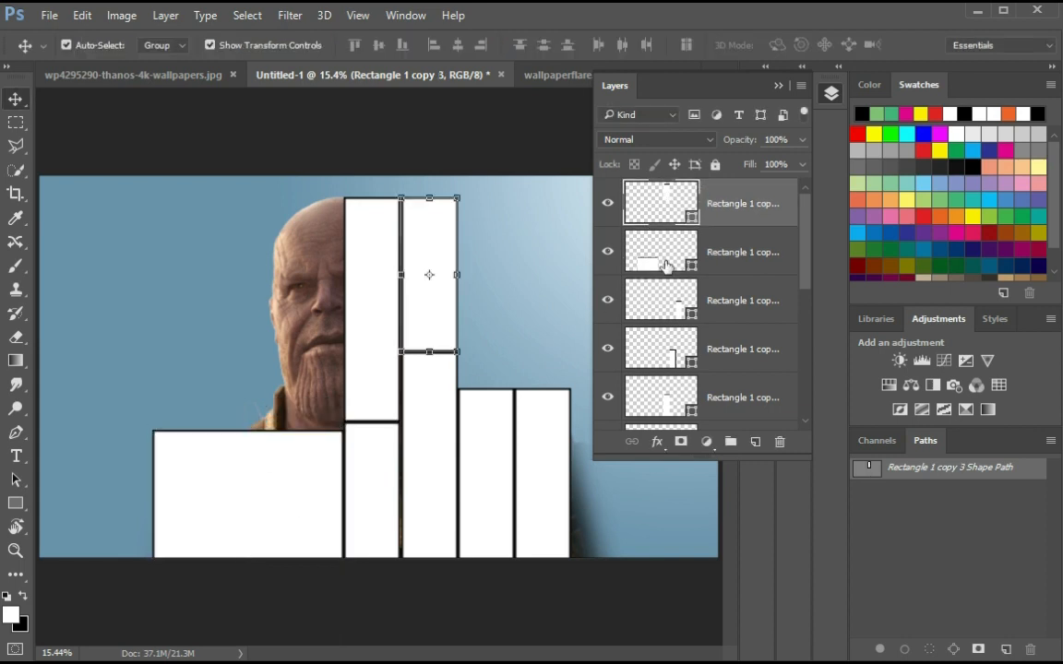
pyautogui.click(568, 76)
pyautogui.click(777, 85)
pyautogui.click(672, 75)
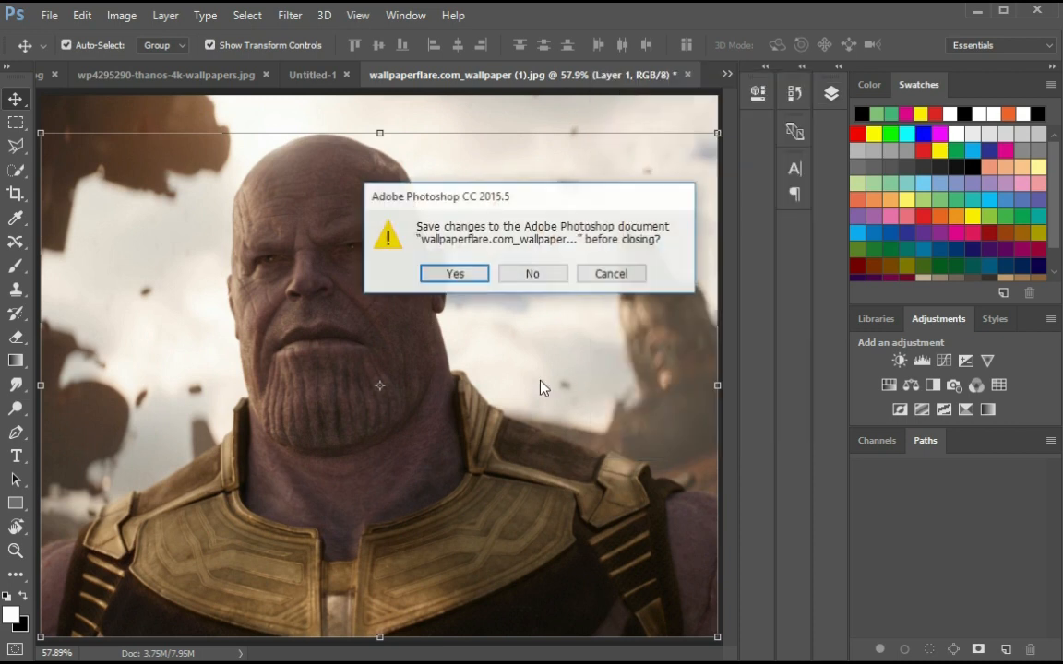
pyautogui.click(543, 276)
# Copy the whole wallpaperflare.com_wallpaper.jpg image into Untitled-1 and stack it directly above the wide rectangle's layer
pyautogui.hotkey('ctrl', 'a')
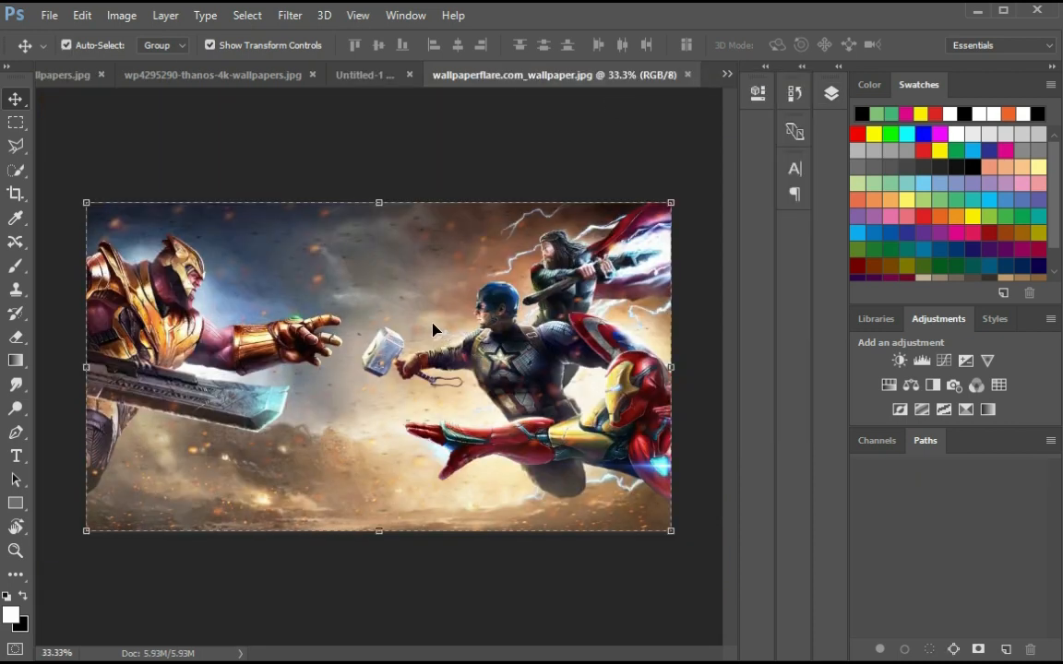
pyautogui.click(367, 75)
pyautogui.hotkey('ctrl', 'v')
pyautogui.moveTo(403, 368); pyautogui.dragTo(476, 420)
pyautogui.click(831, 93)
pyautogui.click(237, 540)
pyautogui.moveTo(736, 202); pyautogui.dragTo(733, 282)
# Clip the Avengers battle image to the wide rectangle and scale and position it to fill the panel
pyautogui.rightClick(733, 268)
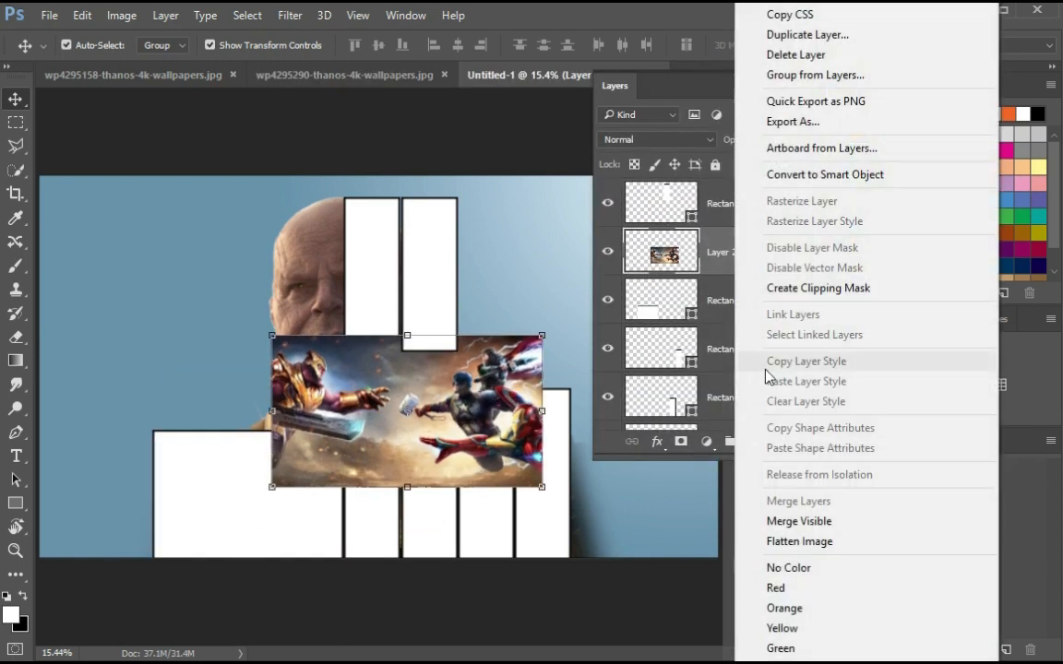
pyautogui.click(506, 484)
pyautogui.moveTo(399, 431); pyautogui.dragTo(263, 495)
pyautogui.rightClick(780, 266)
pyautogui.click(823, 287)
pyautogui.moveTo(383, 574); pyautogui.dragTo(362, 562)
pyautogui.moveTo(261, 510); pyautogui.dragTo(275, 513)
pyautogui.press('Return')
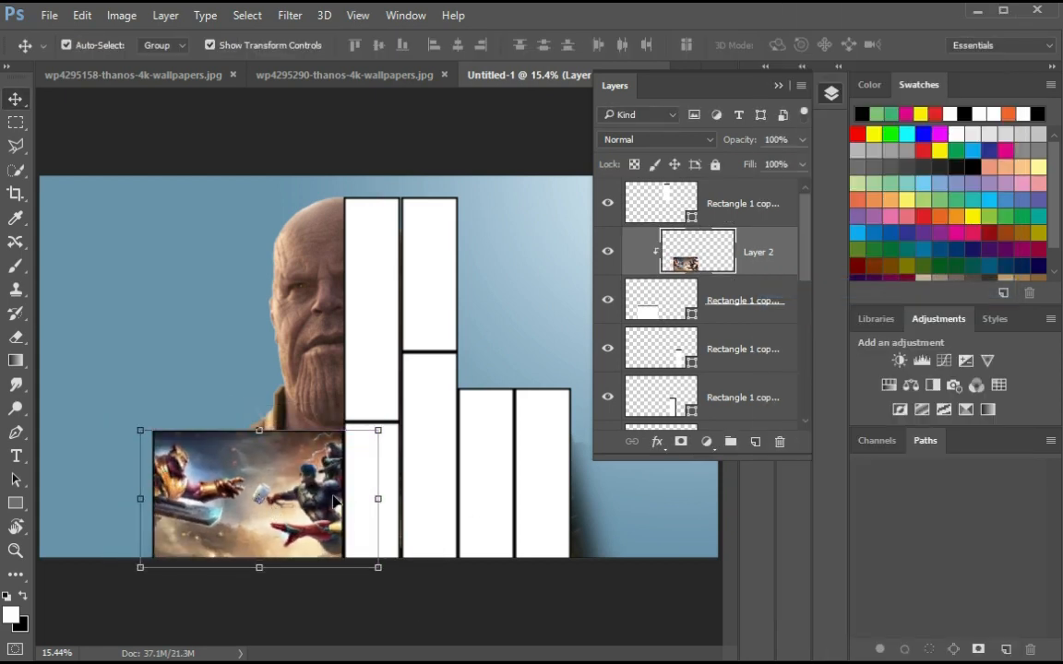
# Copy the whole kneeling Iron Man wallpaper into Untitled-1 and stack it above the second column's upper rectangle
pyautogui.click(344, 75)
pyautogui.hotkey('ctrl', 'a')
pyautogui.moveTo(433, 355); pyautogui.dragTo(388, 398)
pyautogui.moveTo(728, 251); pyautogui.dragTo(742, 199)
# Clip the Iron Man image to the second column's upper rectangle and shrink it so the glowing figure fills the panel
pyautogui.rightClick(743, 204)
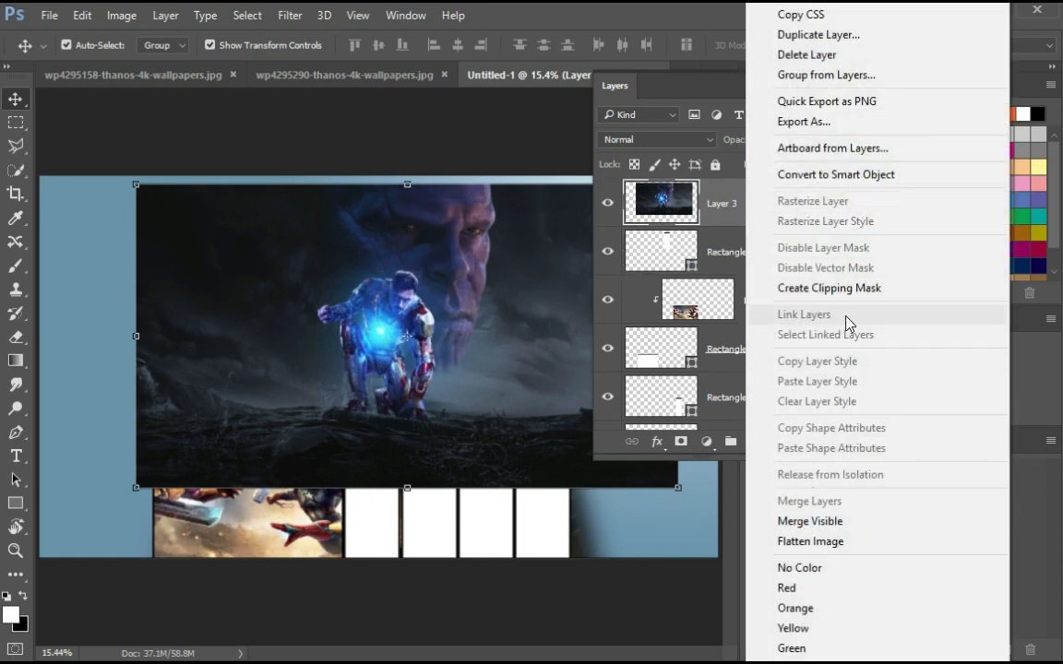
pyautogui.click(828, 288)
pyautogui.moveTo(440, 242); pyautogui.dragTo(456, 226)
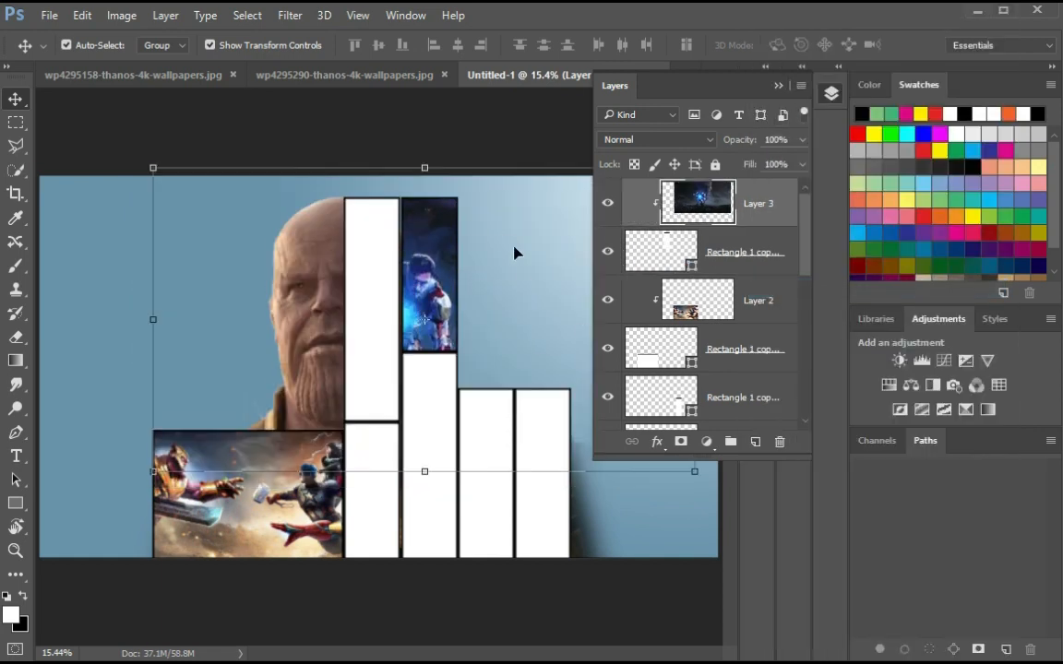
pyautogui.moveTo(152, 166); pyautogui.dragTo(229, 211)
pyautogui.moveTo(437, 276); pyautogui.dragTo(451, 250)
pyautogui.press('Return')
# Copy the whole bright-background Thanos wallpaper into Untitled-1 and scale it down on the canvas
pyautogui.click(701, 338)
pyautogui.scroll(-2, 701, 332)
pyautogui.click(701, 318)
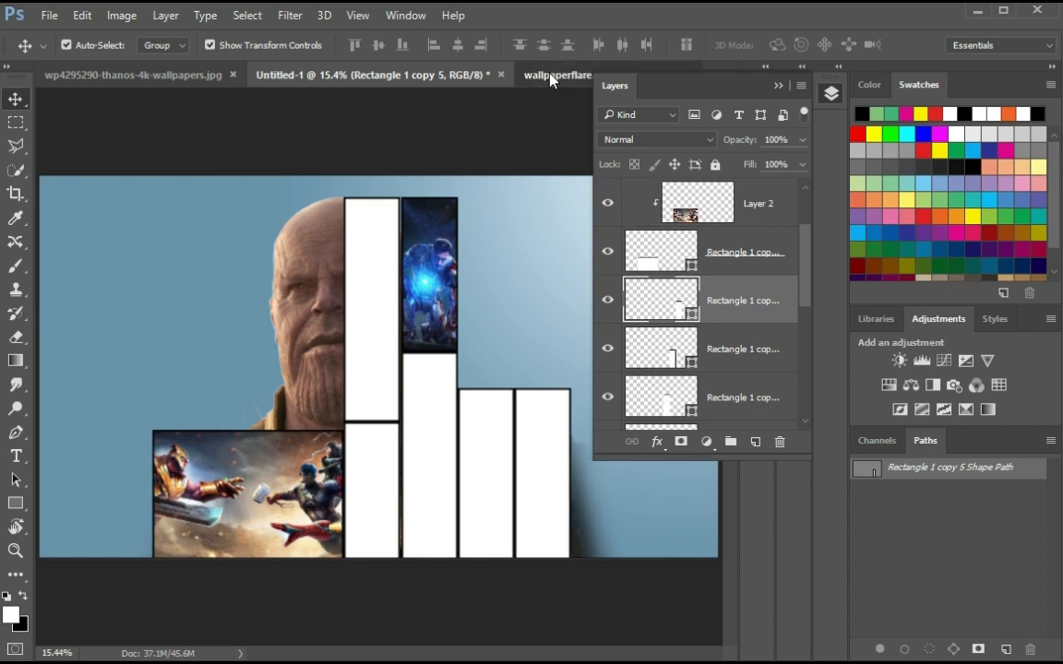
pyautogui.click(532, 75)
pyautogui.click(314, 75)
pyautogui.click(308, 77)
pyautogui.hotkey('ctrl', 'a')
pyautogui.click(727, 75)
pyautogui.click(683, 148)
pyautogui.hotkey('ctrl', 'v')
pyautogui.hotkey('ctrl', '-')
pyautogui.moveTo(104, 213); pyautogui.dragTo(353, 352)
pyautogui.moveTo(482, 425); pyautogui.dragTo(396, 409)
pyautogui.press('Return')
# Stack the bright Thanos image above the tall rectangle beside the face, clip it to that panel, and fit it
pyautogui.click(373, 295)
pyautogui.click(757, 93)
pyautogui.click(830, 93)
pyautogui.scroll(-3, 738, 305)
pyautogui.moveTo(771, 281); pyautogui.dragTo(743, 330)
pyautogui.rightClick(754, 313)
pyautogui.moveTo(374, 387); pyautogui.dragTo(387, 304)
pyautogui.click(810, 287)
pyautogui.moveTo(551, 384); pyautogui.dragTo(598, 412)
pyautogui.moveTo(352, 373); pyautogui.dragTo(379, 375)
pyautogui.press('Return')
# Paste the wp4295290 Iron Man wallpaper into Untitled-1 as a layer directly behind the Thanos cutout
pyautogui.scroll(-2, 738, 309)
pyautogui.click(742, 406)
pyautogui.click(374, 74)
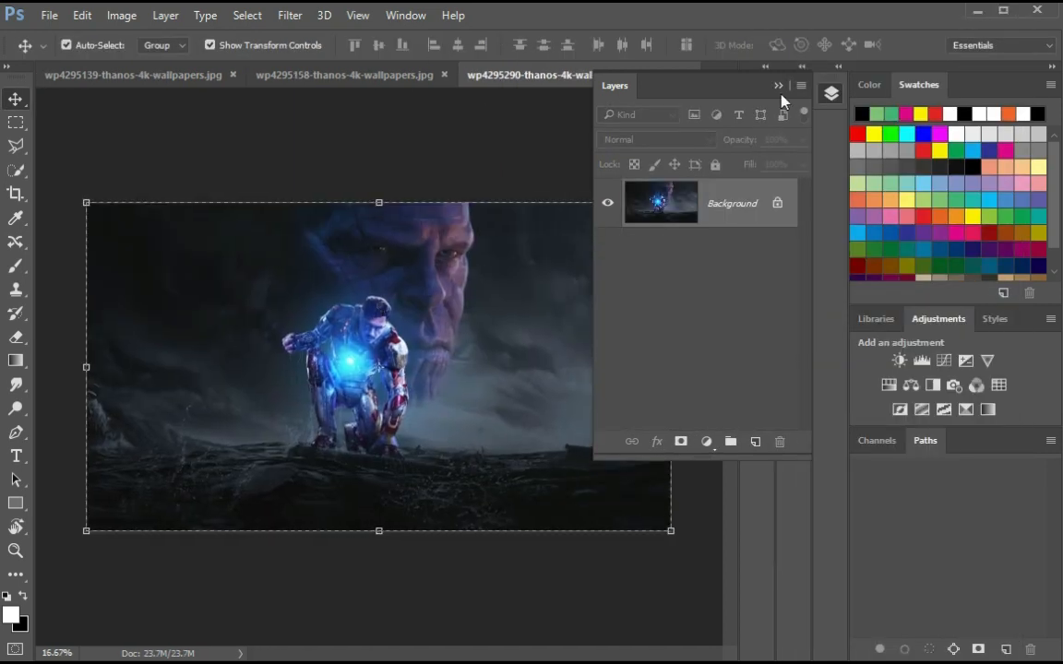
pyautogui.click(778, 86)
pyautogui.click(726, 75)
pyautogui.click(683, 148)
pyautogui.hotkey('ctrl', 'v')
# Enlarge the background Iron Man image to cover the whole canvas and set its opacity to 18%
pyautogui.moveTo(559, 332); pyautogui.dragTo(489, 352)
pyautogui.moveTo(602, 251); pyautogui.dragTo(688, 197)
pyautogui.moveTo(579, 340); pyautogui.dragTo(577, 349)
pyautogui.press('Return')
pyautogui.click(830, 93)
pyautogui.moveTo(747, 141); pyautogui.dragTo(676, 154)
# Close the wp4295158 and wp4295290 wallpaper documents
pyautogui.click(778, 86)
pyautogui.click(375, 75)
pyautogui.click(268, 74)
pyautogui.click(535, 74)
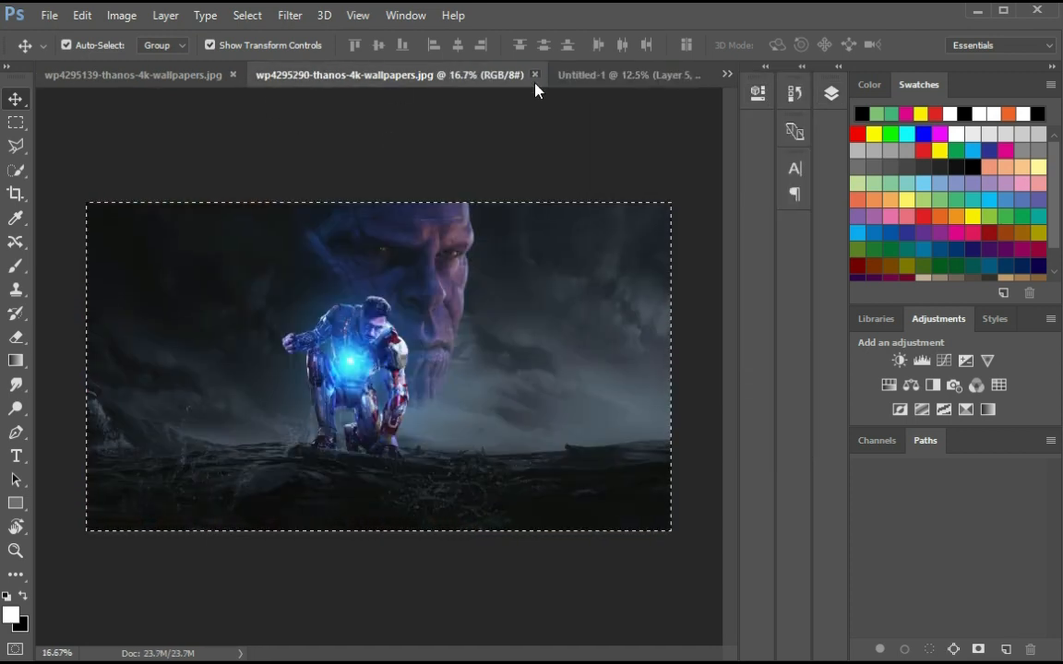
pyautogui.click(535, 75)
# Copy the whole wp4295139 wallpaper into Untitled-1
pyautogui.hotkey('ctrl', 'a')
pyautogui.hotkey('ctrl', 'c')
pyautogui.hotkey('ctrl', 'Tab')
pyautogui.hotkey('ctrl', 'v')
# Move the pasted wp4295139 image's layer directly above the rectangle beneath the tall Thanos panel
pyautogui.keyDown('ctrl'); pyautogui.click(374, 461); pyautogui.keyUp('ctrl')
pyautogui.click(830, 94)
pyautogui.scroll(1, 766, 215)
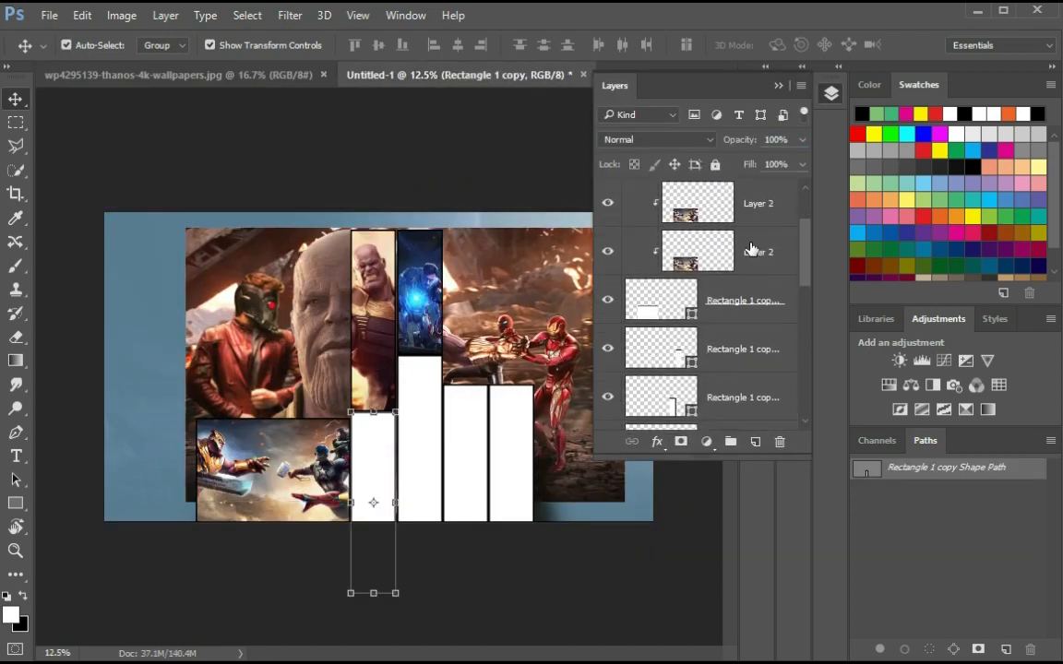
pyautogui.scroll(-5, 749, 259)
pyautogui.click(745, 269)
pyautogui.scroll(3, 707, 261)
pyautogui.hotkey('ctrl', 'z')
pyautogui.scroll(-1, 758, 317)
pyautogui.moveTo(752, 341); pyautogui.dragTo(727, 228)
# Clip the wp4295139 image to the rectangle beneath the tall panel and shrink it so the seated Thanos fills it
pyautogui.hotkey('ctrl', 'alt', 'g')
pyautogui.moveTo(623, 501); pyautogui.dragTo(481, 531)
pyautogui.moveTo(406, 432); pyautogui.dragTo(376, 474)
pyautogui.press('Return')
pyautogui.click(563, 462)
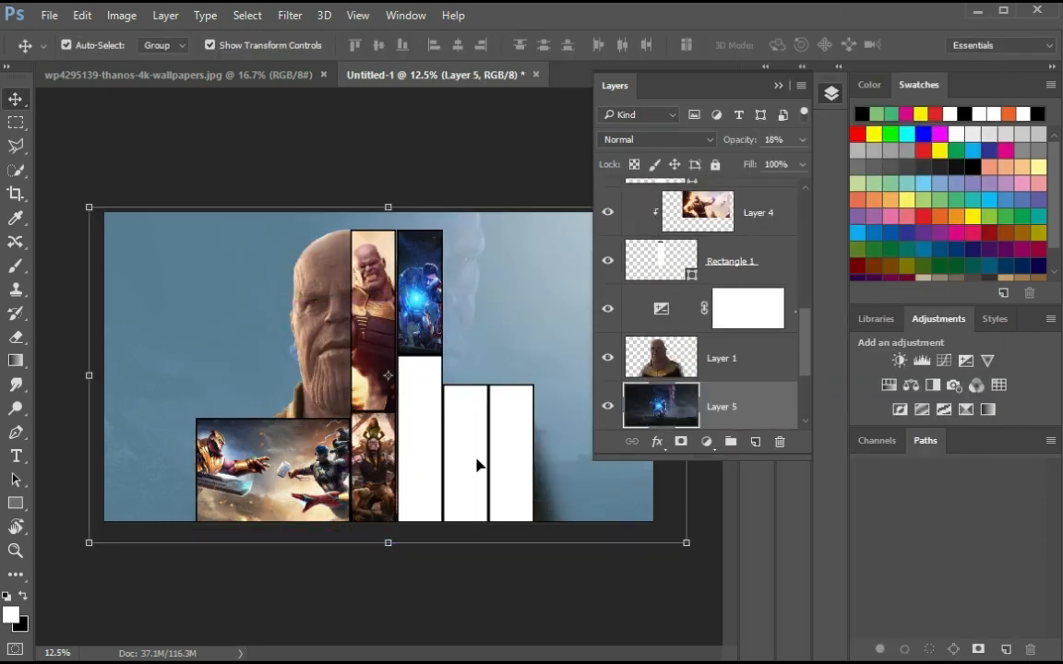
# Copy the wp4295139 wallpaper into Untitled-1 again and clip it to the white rectangle beneath the Iron Man panel
pyautogui.click(204, 74)
pyautogui.hotkey('ctrl', 'c')
pyautogui.hotkey('ctrl', 'Tab')
pyautogui.hotkey('ctrl', 'v')
pyautogui.click(420, 443)
pyautogui.scroll(-3, 745, 277)
pyautogui.moveTo(743, 401); pyautogui.dragTo(742, 374)
pyautogui.rightClick(518, 305)
pyautogui.rightClick(693, 391)
pyautogui.click(728, 409)
pyautogui.hotkey('ctrl', 'alt', 'g')
# Move the newly clipped wallpaper image so Star-Lord fills the panel beneath Iron Man
pyautogui.scroll(-3, 729, 409)
pyautogui.click(729, 408)
pyautogui.scroll(2, 709, 244)
pyautogui.click(703, 314)
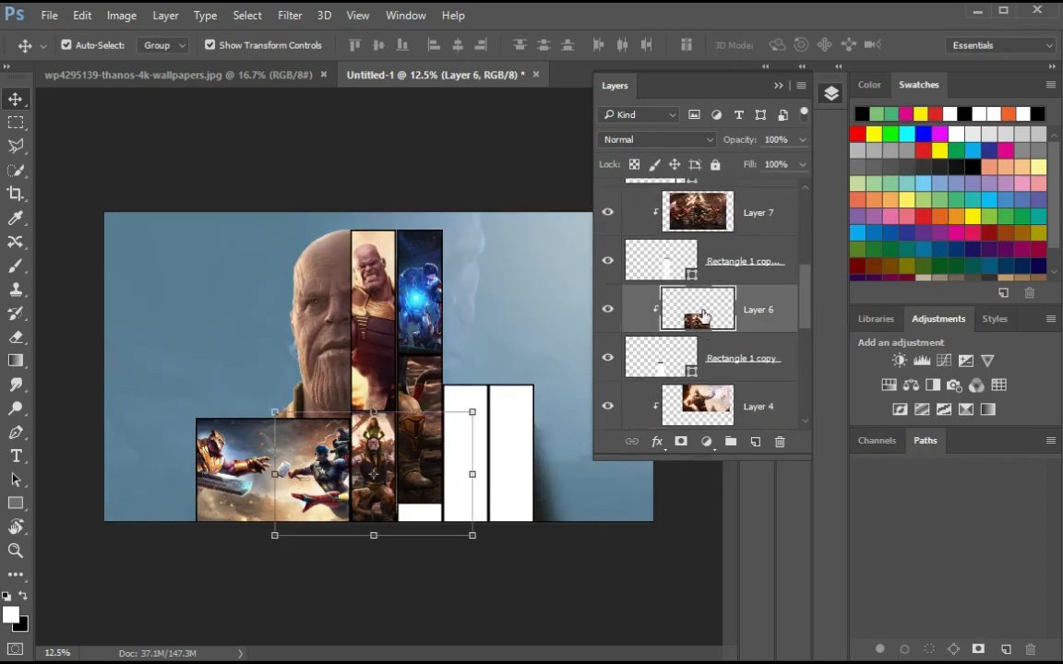
pyautogui.click(702, 261)
pyautogui.moveTo(595, 502); pyautogui.dragTo(743, 569)
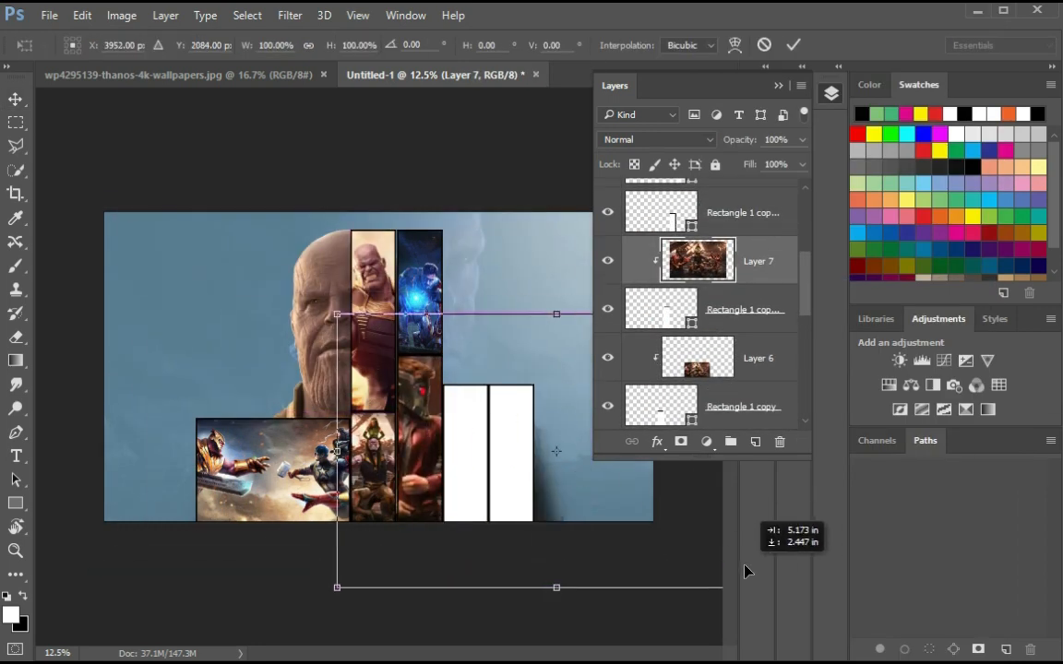
# Copy the wp4295139 wallpaper into Untitled-1 once more, clip it to the first short white rectangle and position Spider-Man inside it
pyautogui.hotkey('ctrl', 'Tab')
pyautogui.hotkey('ctrl', 'c')
pyautogui.hotkey('ctrl', 'Tab')
pyautogui.hotkey('ctrl', 'v')
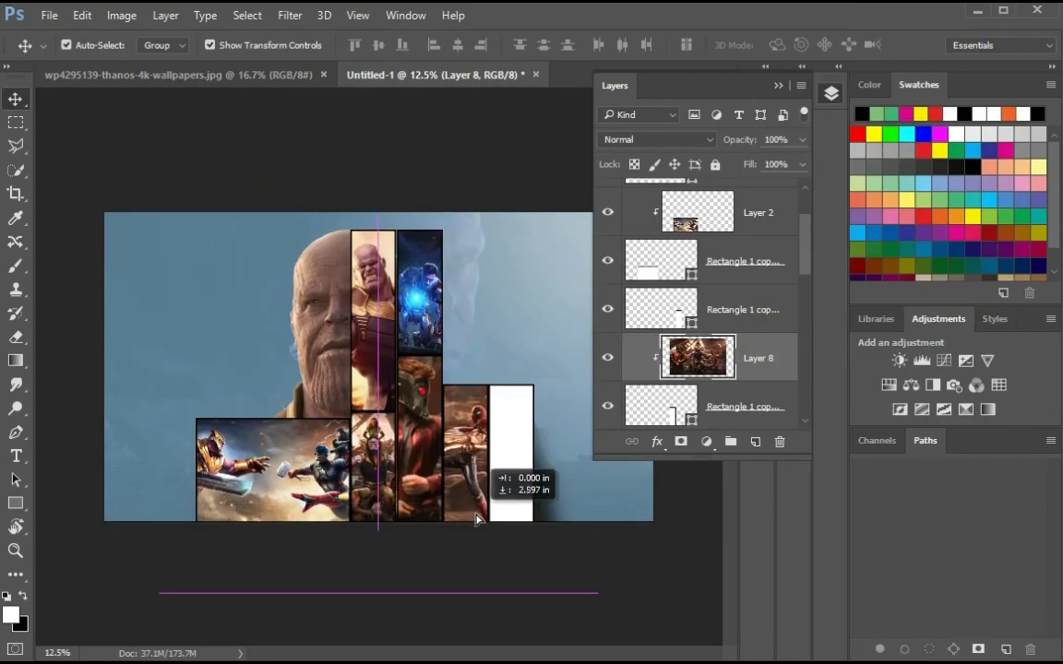
# Duplicate the wide battle panel's image, clip the copy to the last white rectangle and scale it so Captain America fills it
pyautogui.click(277, 493)
pyautogui.keyDown('alt'); pyautogui.moveTo(277, 493); pyautogui.dragTo(493, 453); pyautogui.keyUp('alt')
pyautogui.click(743, 358)
pyautogui.scroll(-1, 743, 337)
pyautogui.click(564, 479)
pyautogui.rightClick(746, 300)
pyautogui.click(820, 288)
pyautogui.moveTo(569, 495); pyautogui.dragTo(607, 519)
pyautogui.moveTo(456, 481)
pyautogui.mouseDown()
pyautogui.moveTo(471, 481)
pyautogui.moveTo(443, 481)
pyautogui.mouseUp()
pyautogui.moveTo(580, 517); pyautogui.dragTo(583, 516)
pyautogui.press('Return')
# Group all the panel rectangles with their clipped images and convert the group to a smart object
pyautogui.scroll(-5, 754, 313)
pyautogui.scroll(7, 754, 313)
pyautogui.click(765, 203)
pyautogui.moveTo(805, 232); pyautogui.dragTo(813, 363)
pyautogui.click(651, 270)
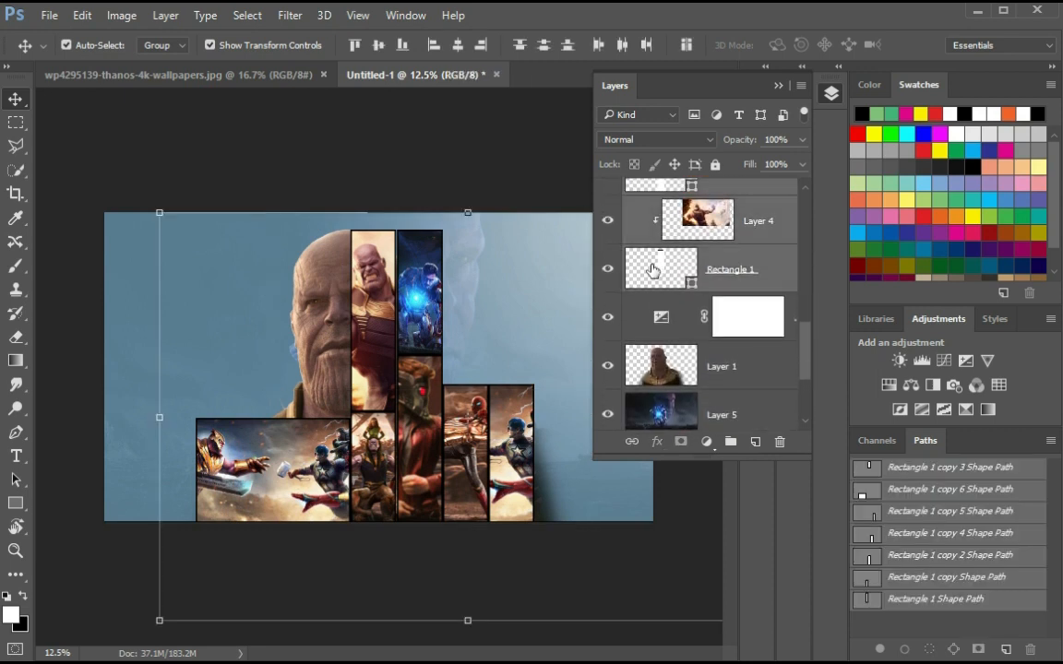
pyautogui.hotkey('ctrl', 'g')
pyautogui.click(607, 190)
pyautogui.click(607, 189)
pyautogui.rightClick(725, 191)
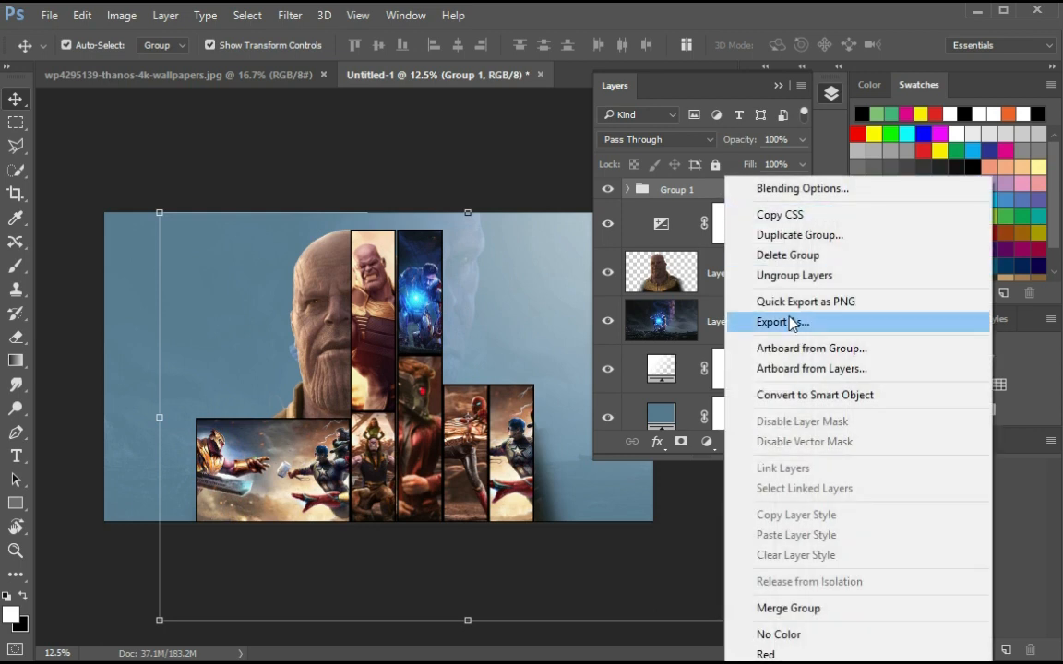
pyautogui.click(811, 394)
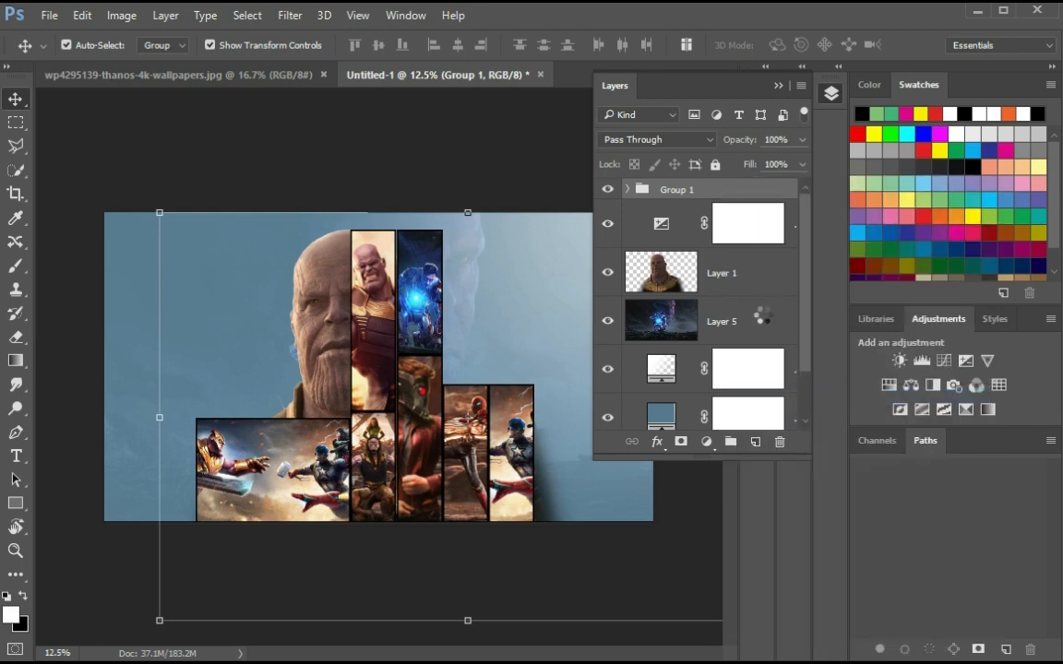
# Delete the exposure adjustment above the Thanos cut-out and clip the panel smart object to the cut-out
pyautogui.click(607, 252)
pyautogui.click(608, 252)
pyautogui.moveTo(795, 251); pyautogui.dragTo(780, 441)
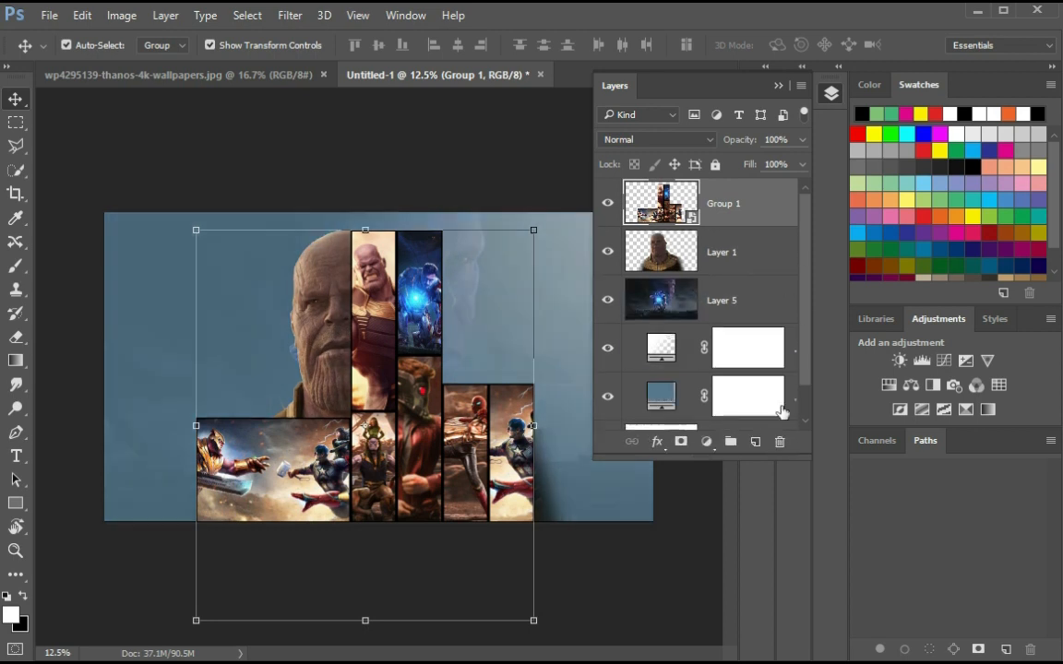
pyautogui.rightClick(741, 206)
pyautogui.click(809, 399)
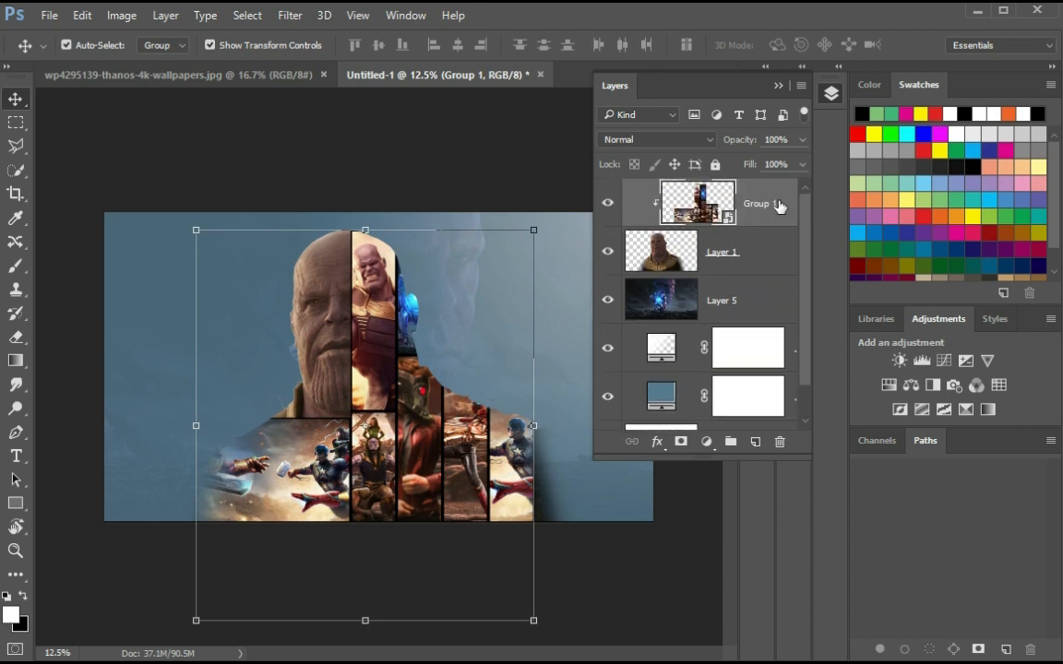
# Add a blank layer above the panel smart object and an Exposure adjustment of +0.50 at the top of the stack
pyautogui.click(706, 443)
pyautogui.click(753, 443)
pyautogui.click(755, 443)
pyautogui.click(708, 444)
pyautogui.click(756, 175)
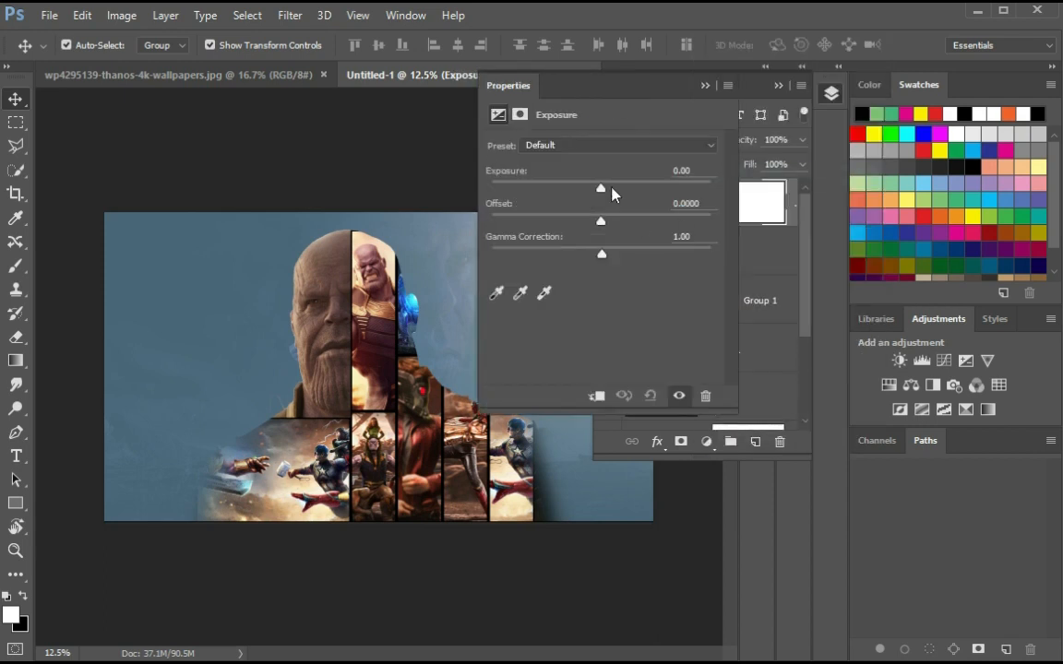
pyautogui.click(611, 189)
pyautogui.moveTo(612, 188); pyautogui.dragTo(608, 189)
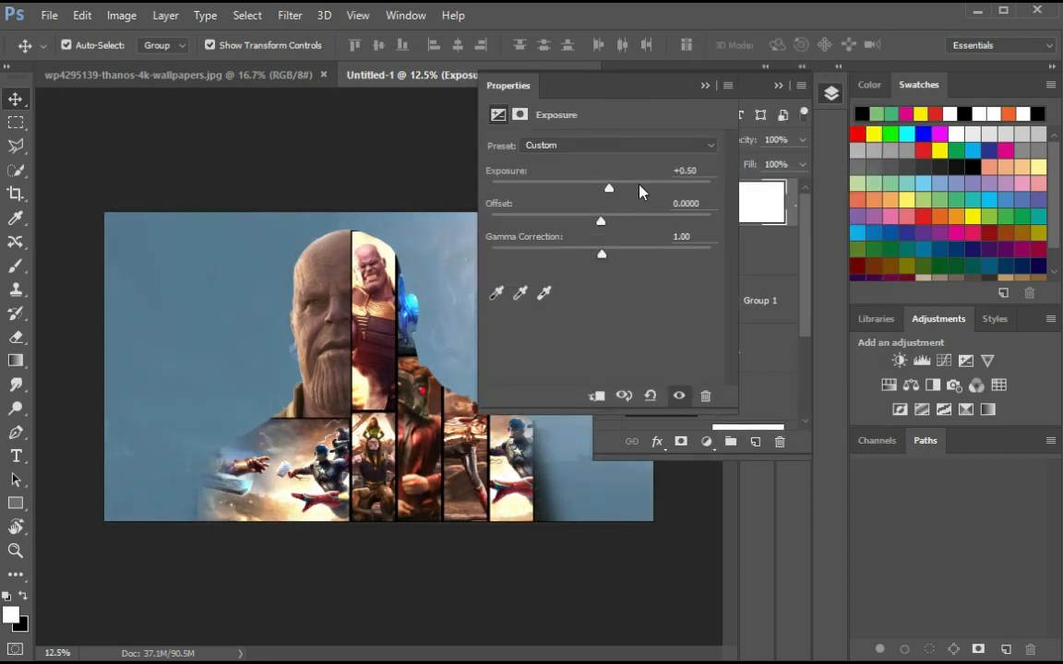
pyautogui.click(705, 86)
# Apply the Camera Raw filter to the panel smart object with temperature -49, exposure +0.40 and clarity +18
pyautogui.rightClick(695, 301)
pyautogui.click(663, 286)
pyautogui.click(707, 443)
pyautogui.click(706, 443)
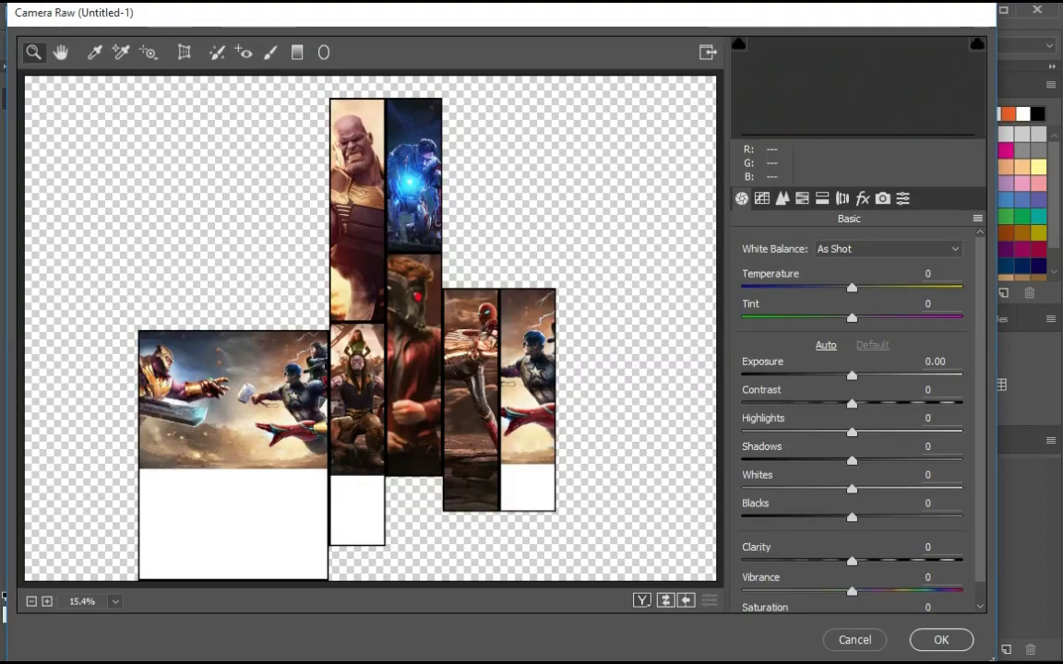
pyautogui.moveTo(851, 288); pyautogui.dragTo(837, 293)
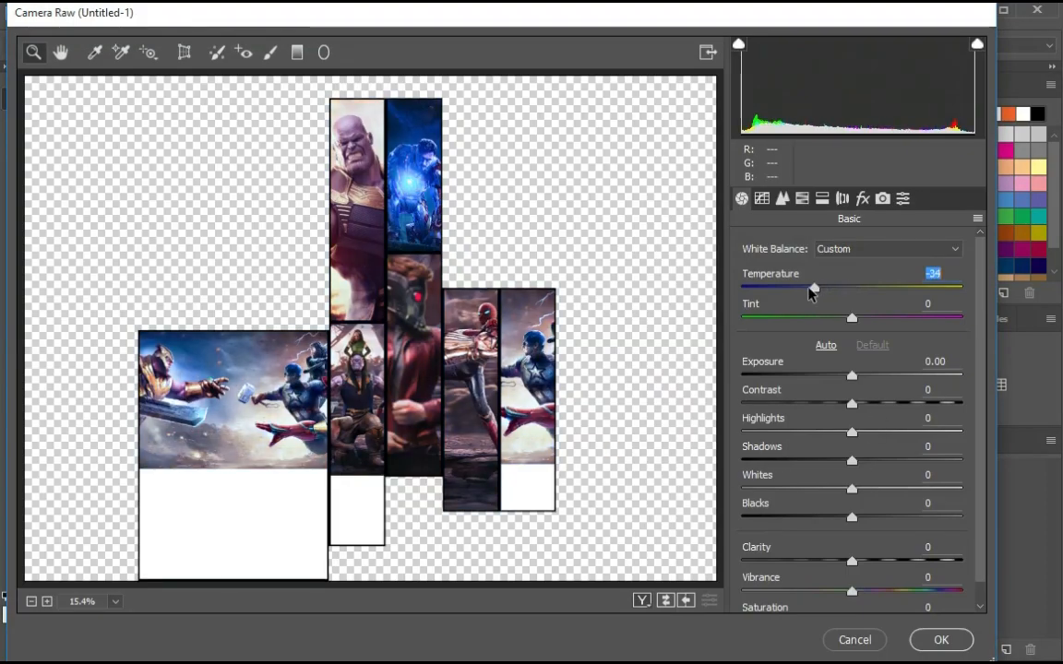
pyautogui.moveTo(851, 376); pyautogui.dragTo(861, 378)
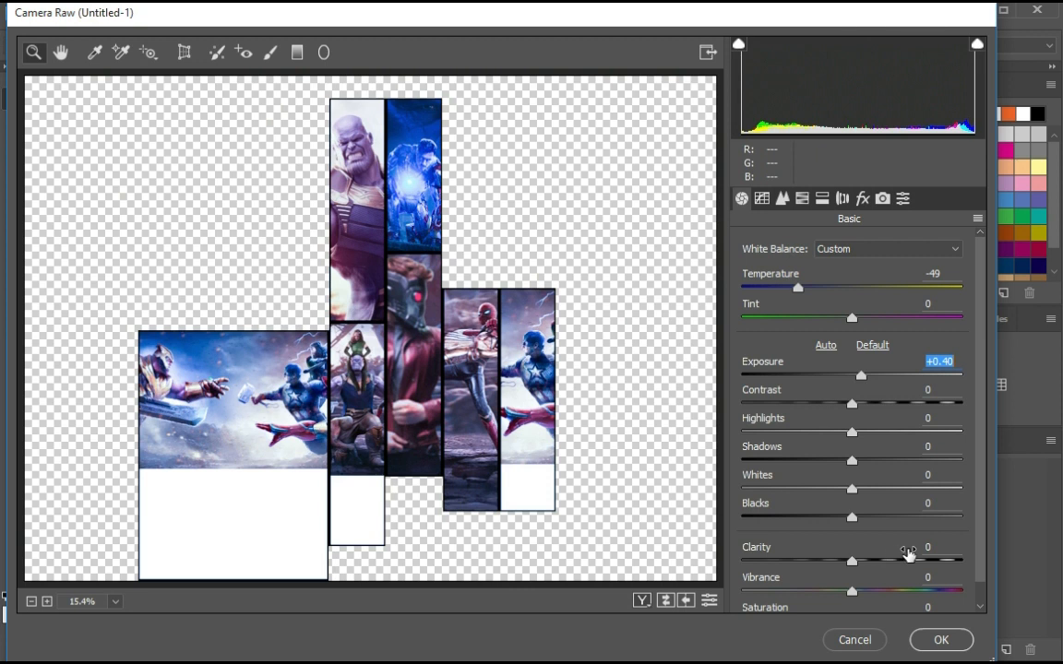
pyautogui.moveTo(852, 563)
pyautogui.mouseDown()
pyautogui.moveTo(891, 560)
pyautogui.moveTo(872, 562)
pyautogui.mouseUp()
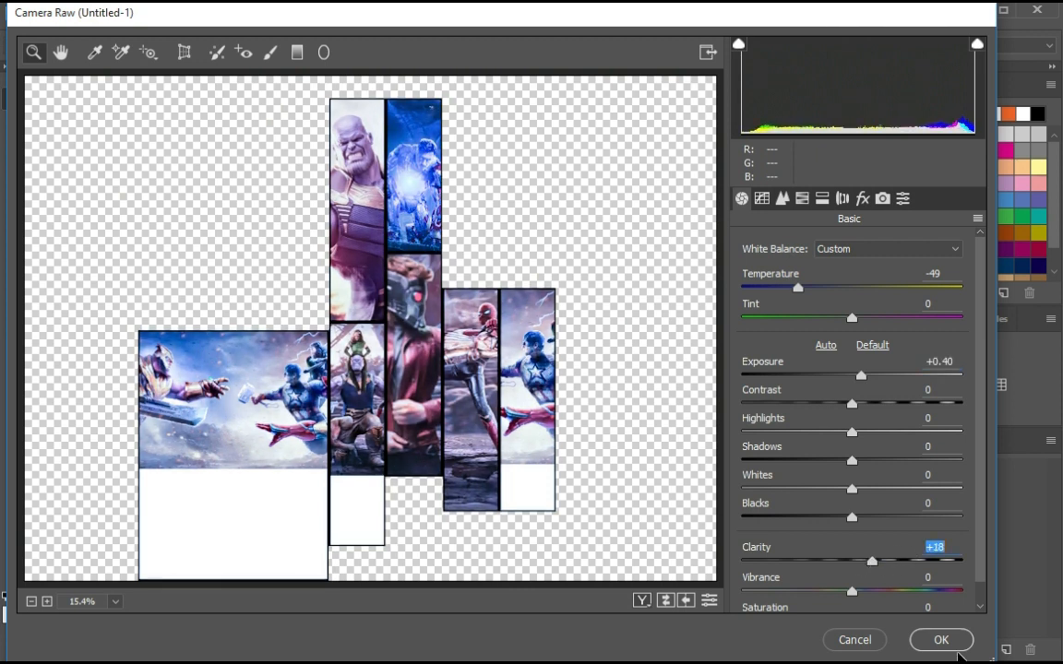
pyautogui.press('Return')
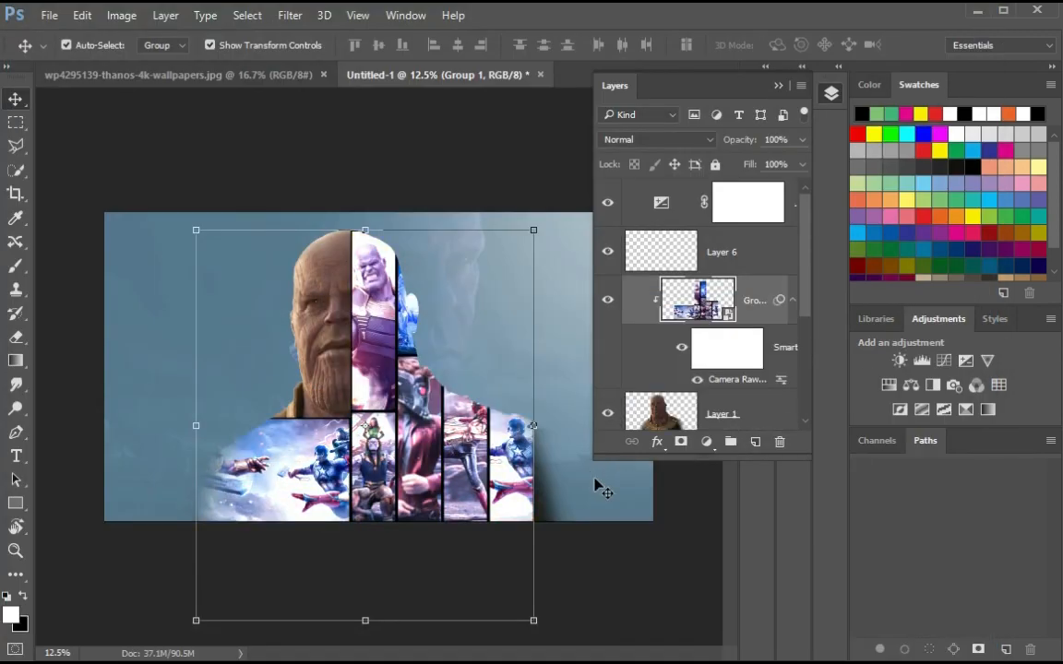
# Add a blank clipped layer directly above the Thanos cut-out, beneath the panel smart object
pyautogui.scroll(-1, 680, 360)
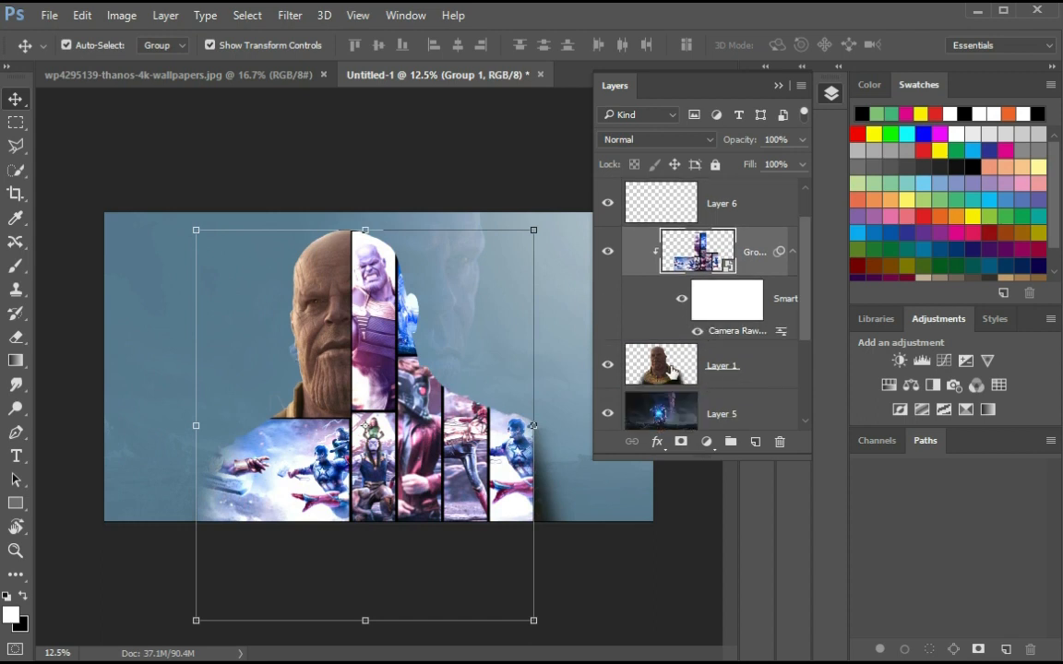
pyautogui.click(680, 371)
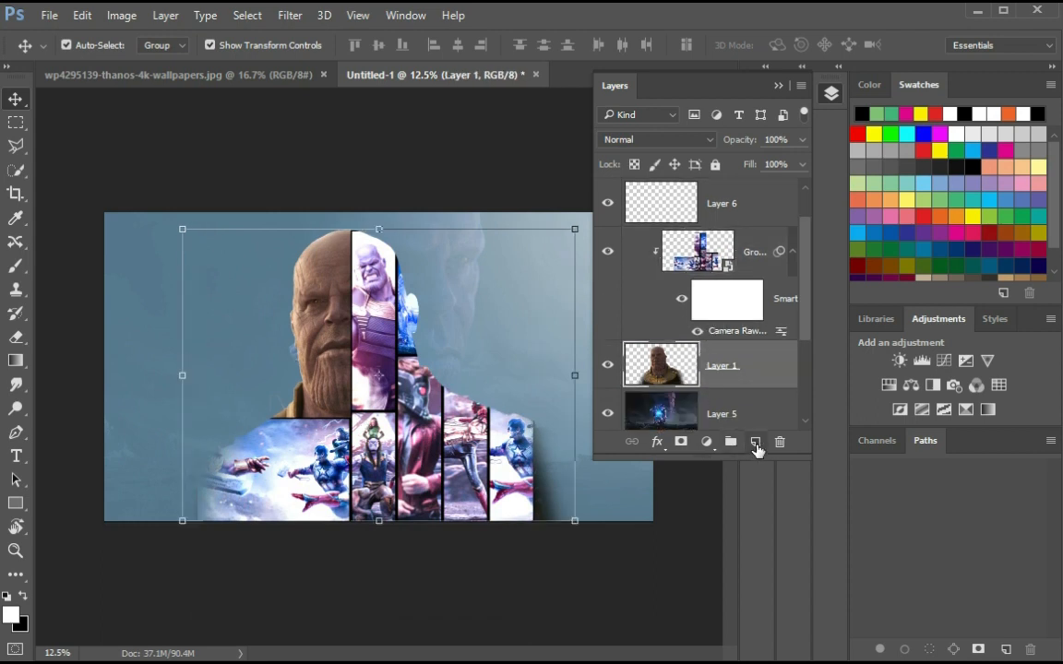
pyautogui.click(756, 446)
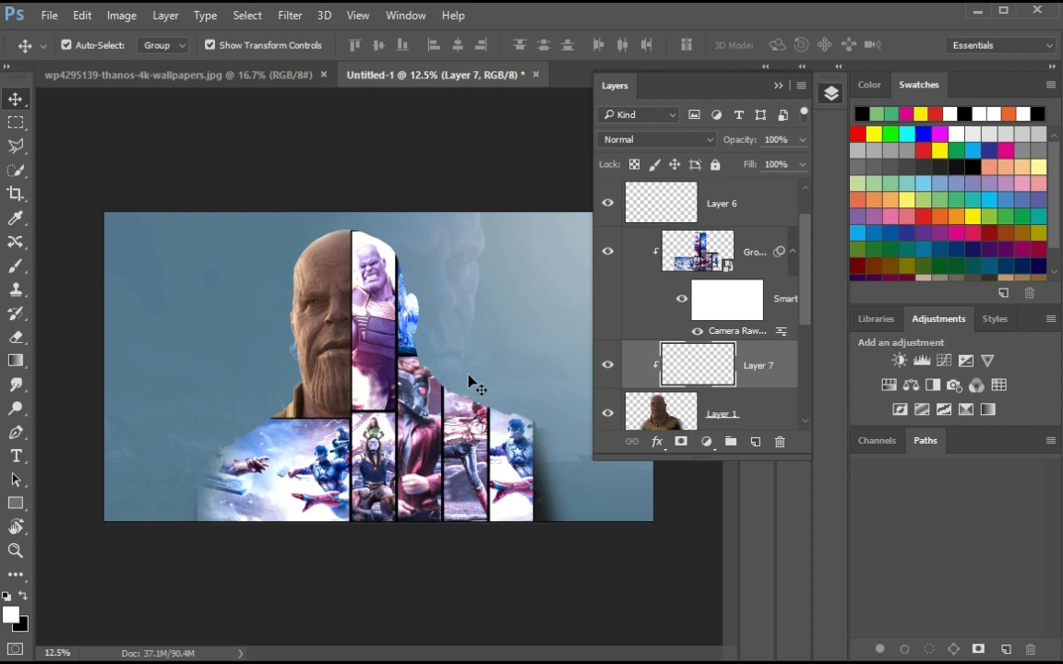
# Paint soft black shading over Thanos's face on the new clipped layer with a 1200 px brush at 29% opacity
pyautogui.click(16, 265)
pyautogui.click(83, 266)
pyautogui.click(21, 596)
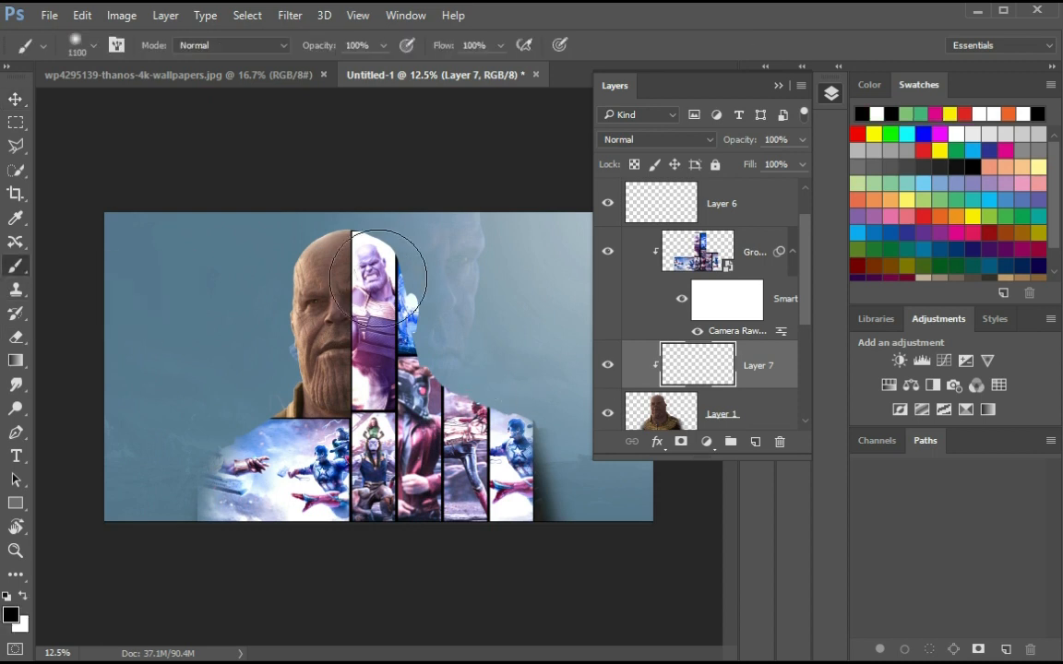
pyautogui.press(']')
pyautogui.rightClick(385, 266)
pyautogui.click(323, 46)
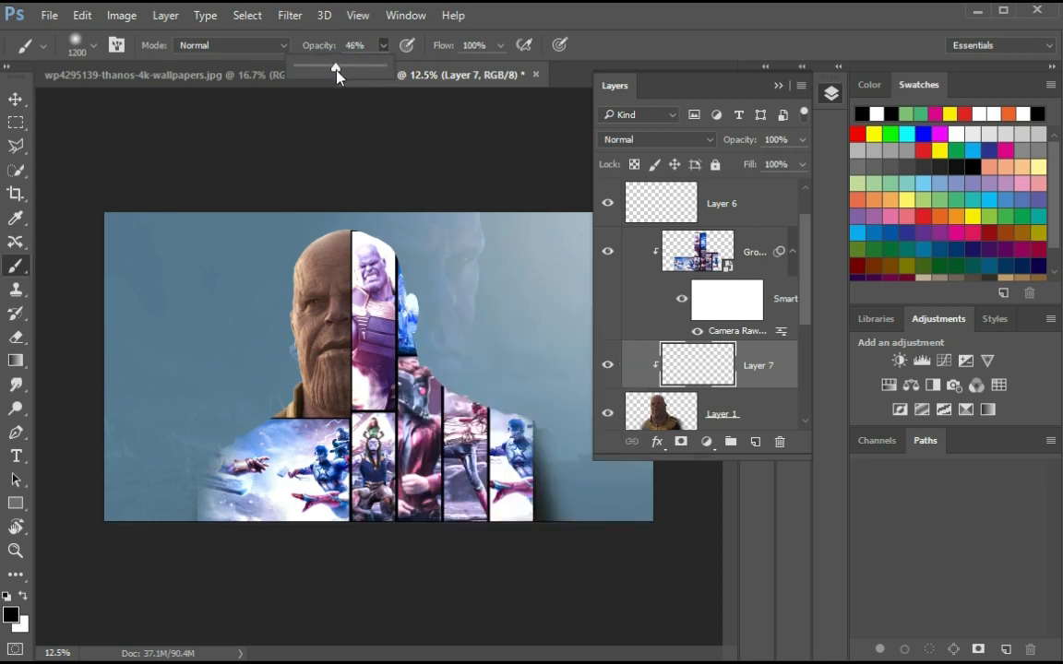
pyautogui.moveTo(324, 74); pyautogui.dragTo(320, 73)
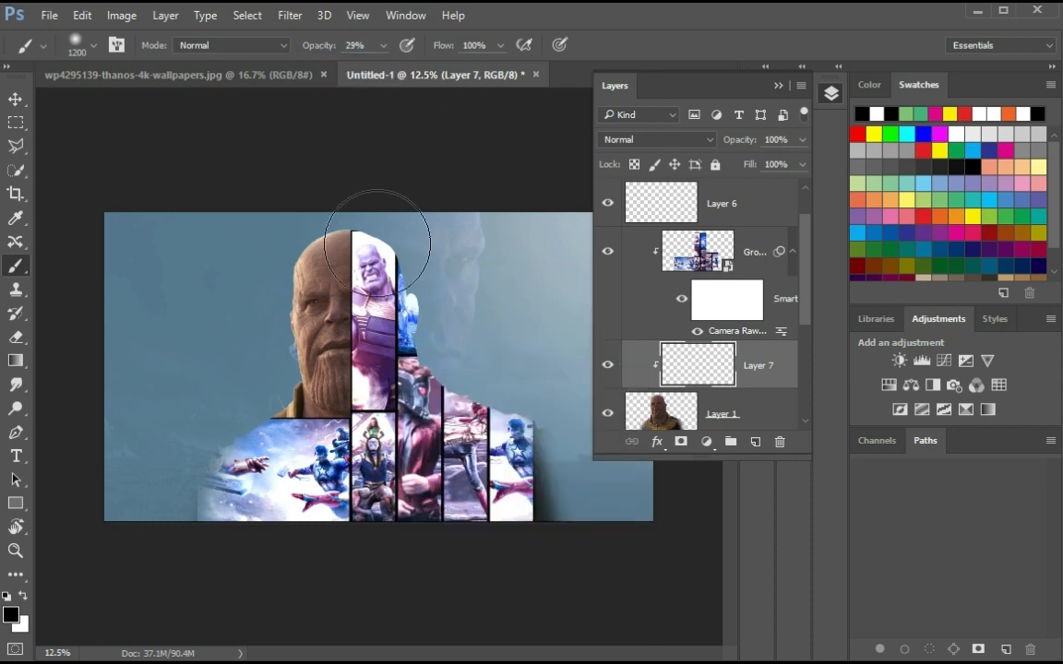
pyautogui.moveTo(383, 278); pyautogui.dragTo(340, 372)
pyautogui.click(376, 270)
# Try lowering the panel smart object's layer opacity to 69%
pyautogui.click(707, 249)
pyautogui.moveTo(724, 139); pyautogui.dragTo(720, 142)
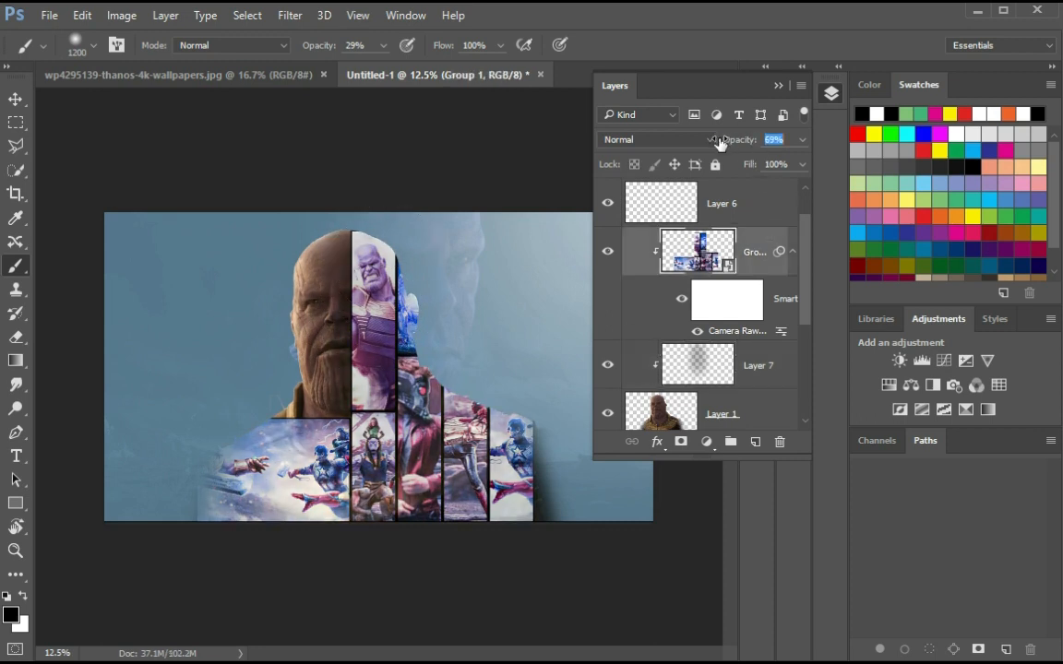
pyautogui.hotkey('ctrl', 'z')
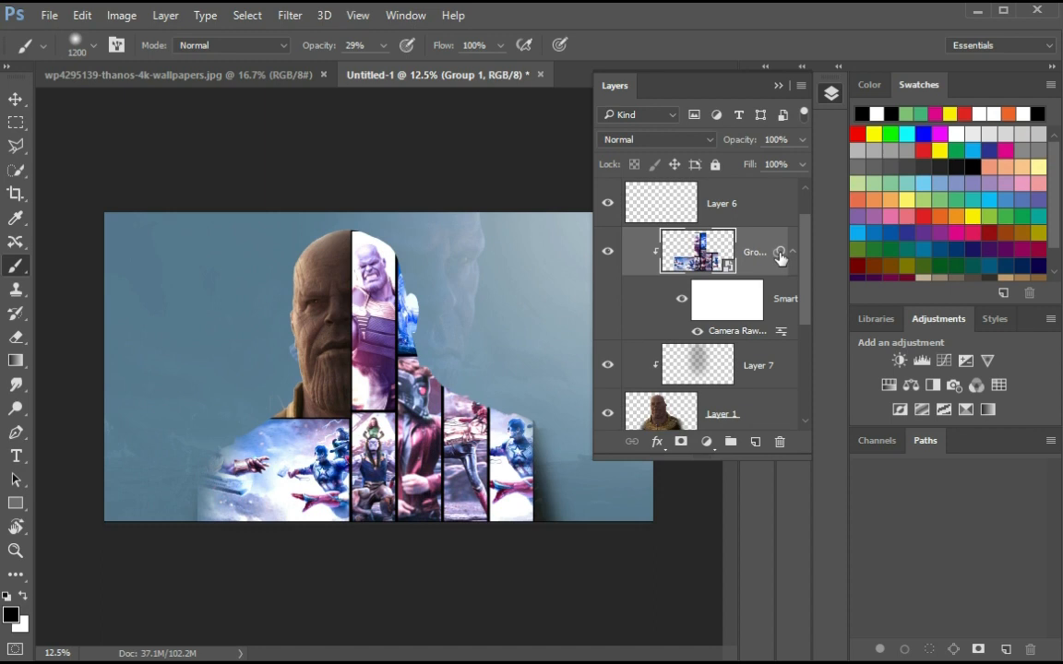
# Delete the Camera Raw filter from the panel smart object
pyautogui.click(792, 252)
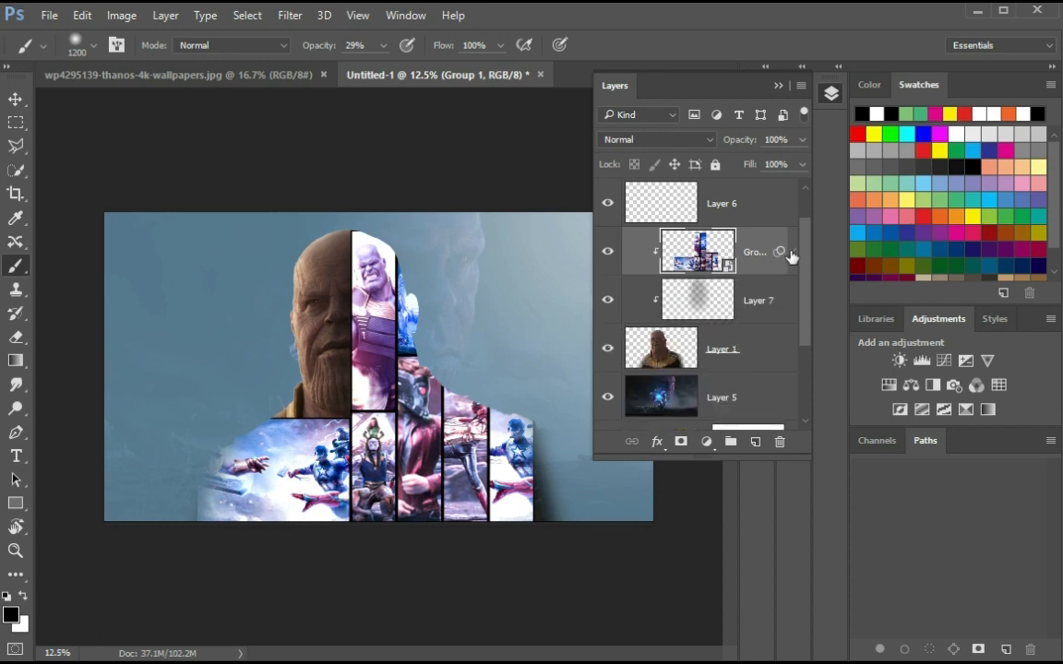
pyautogui.click(791, 252)
pyautogui.click(680, 302)
pyautogui.click(680, 305)
pyautogui.click(753, 307)
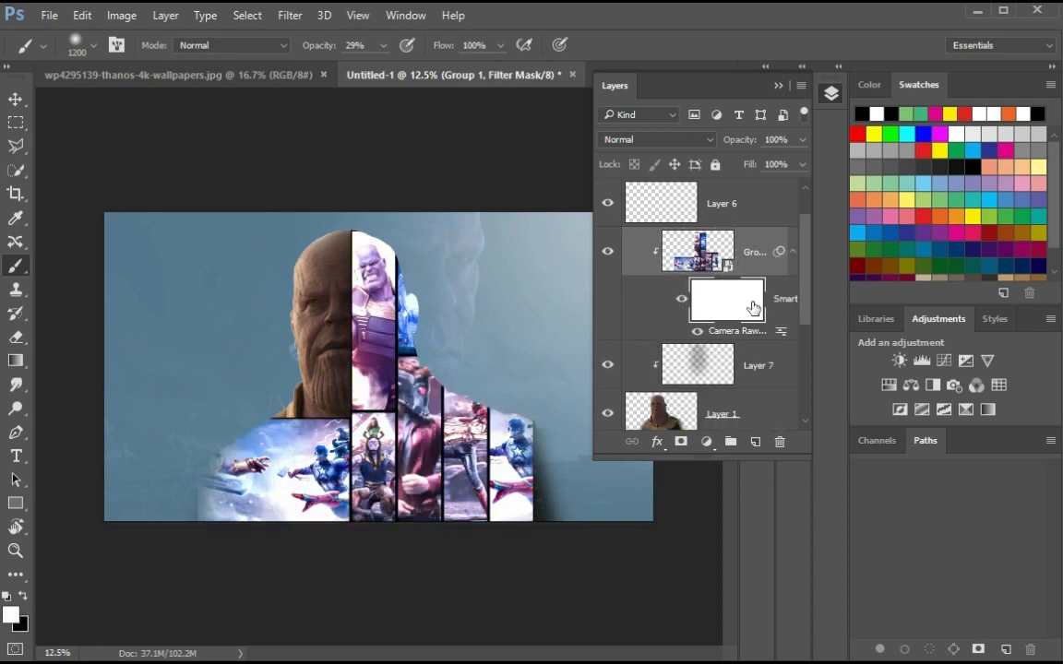
pyautogui.moveTo(788, 387); pyautogui.dragTo(780, 441)
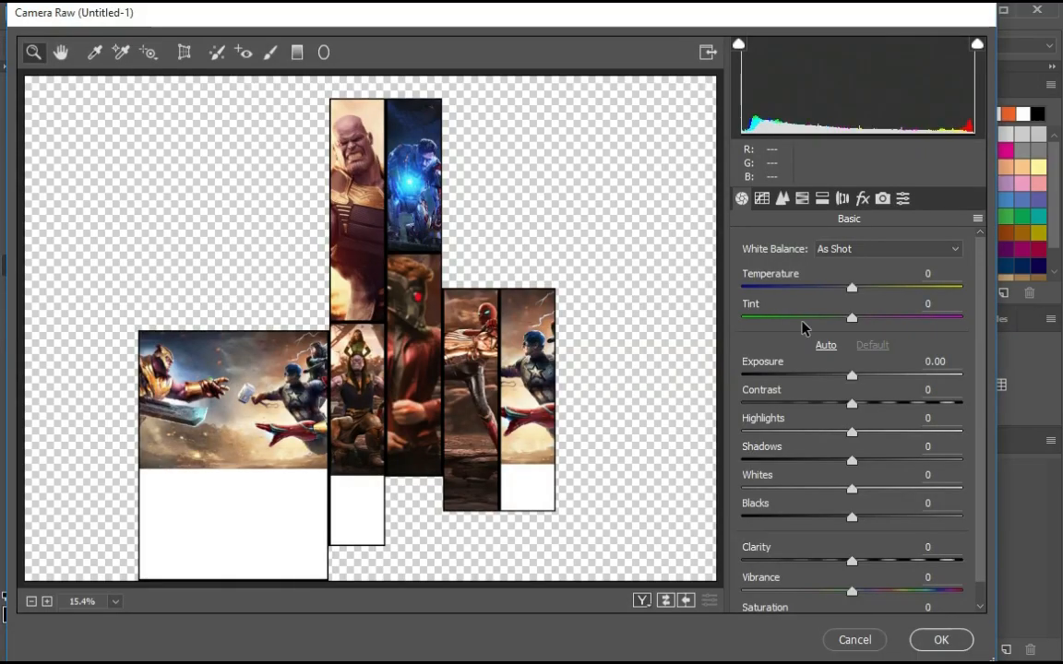
# Apply a Camera Raw filter to the panel smart object with temperature -28, exposure +0.25 and contrast +28
pyautogui.moveTo(851, 290); pyautogui.dragTo(832, 292)
pyautogui.moveTo(872, 404); pyautogui.dragTo(883, 404)
pyautogui.click(856, 378)
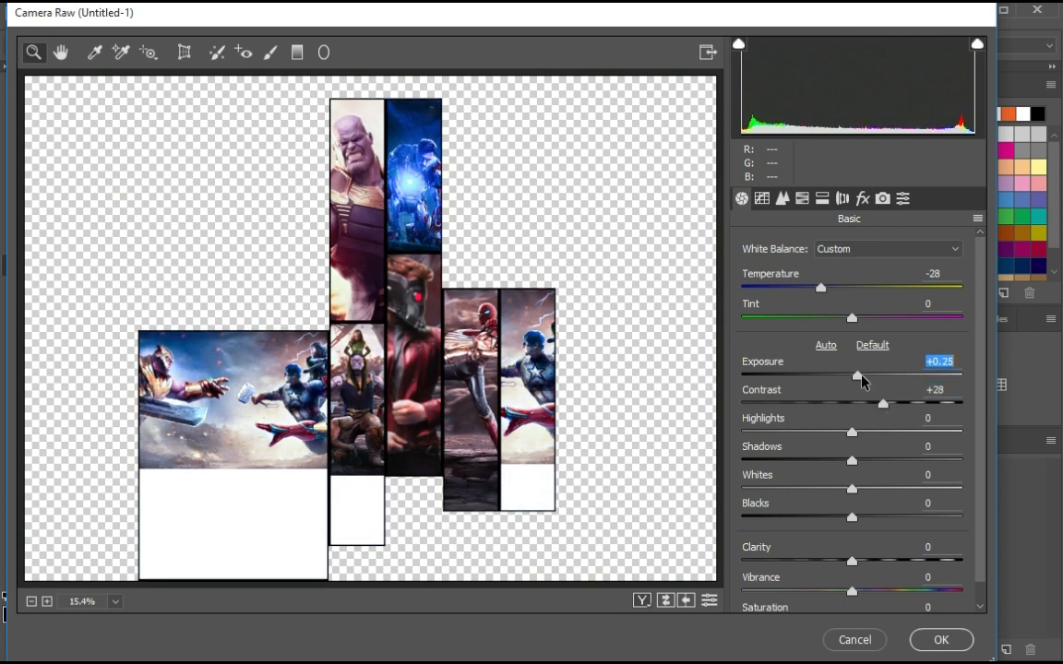
pyautogui.click(941, 640)
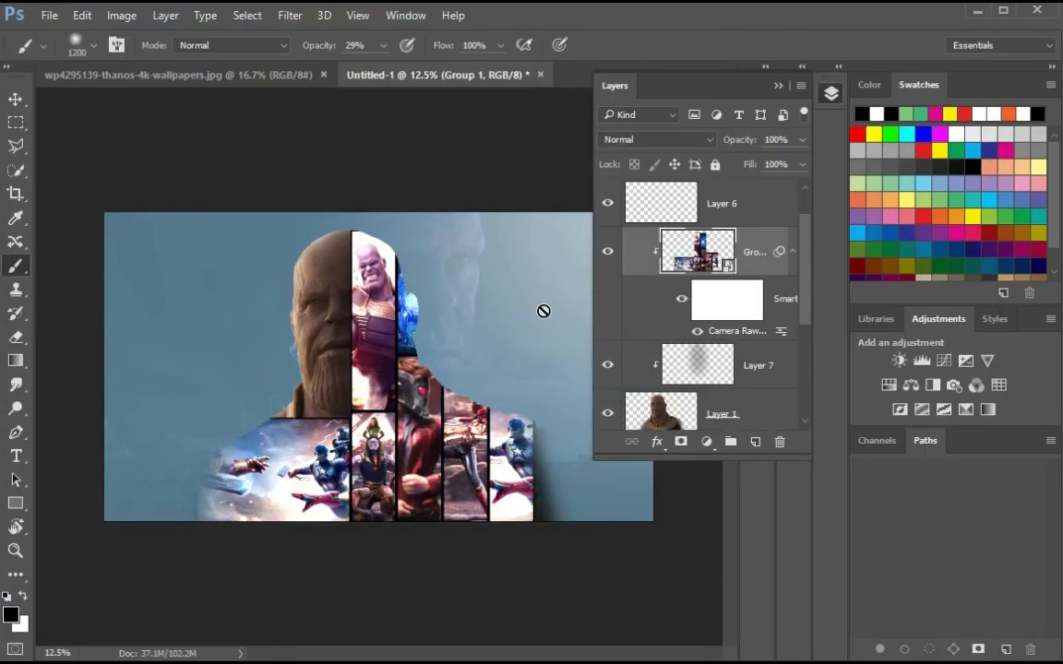
# Add an Exposure adjustment above the Thanos cut-out with raised exposure, and create a blank layer at the top of the stack
pyautogui.click(661, 412)
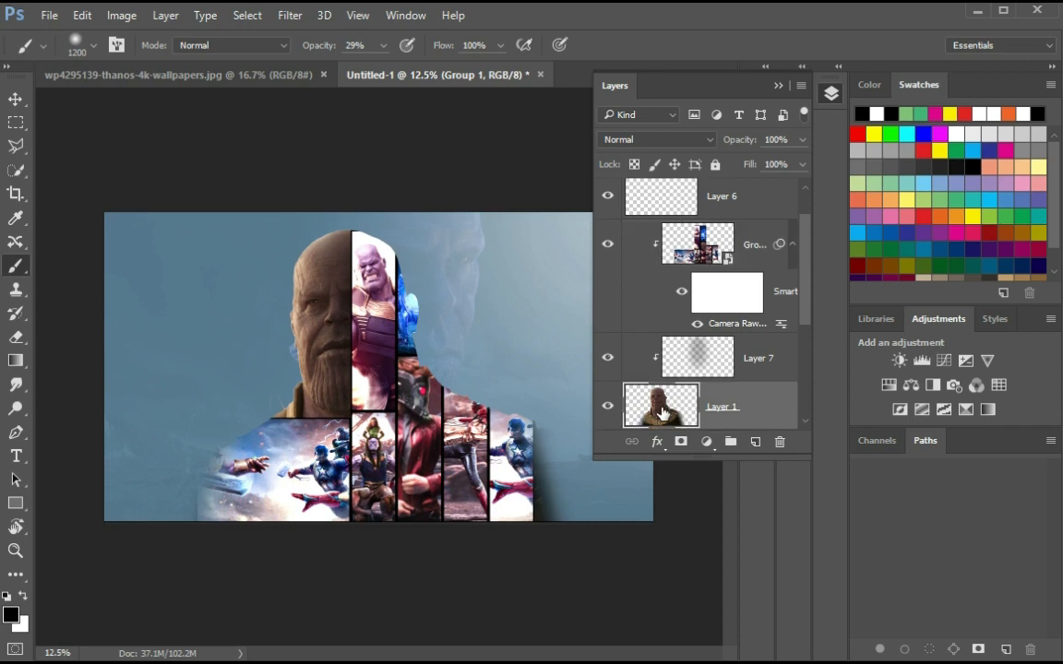
pyautogui.click(706, 442)
pyautogui.click(749, 174)
pyautogui.moveTo(601, 188); pyautogui.dragTo(614, 194)
pyautogui.click(706, 86)
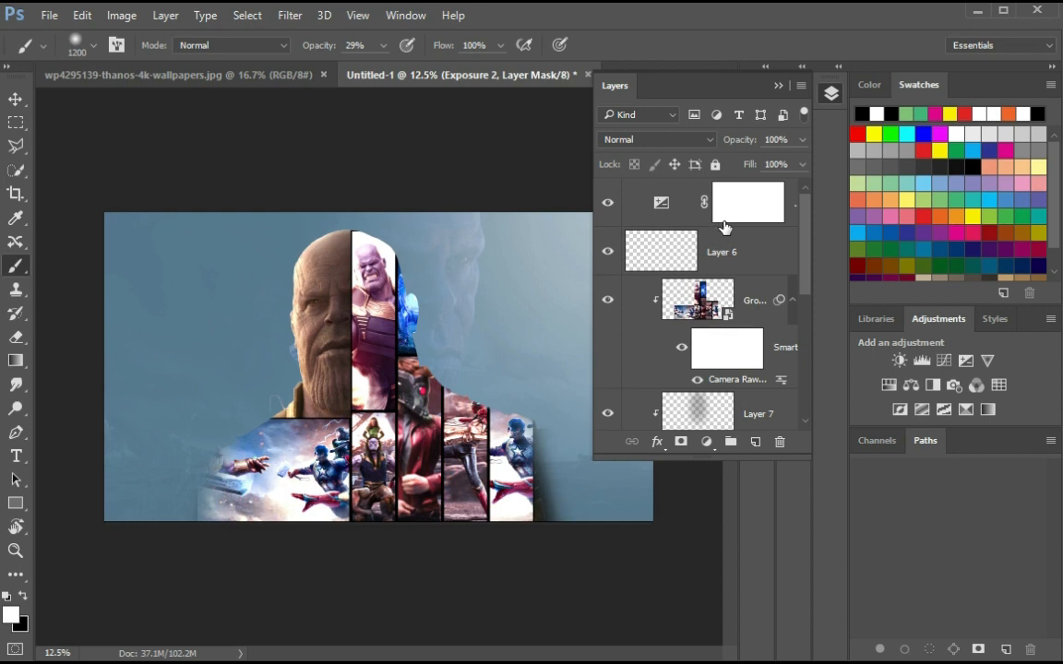
pyautogui.click(754, 442)
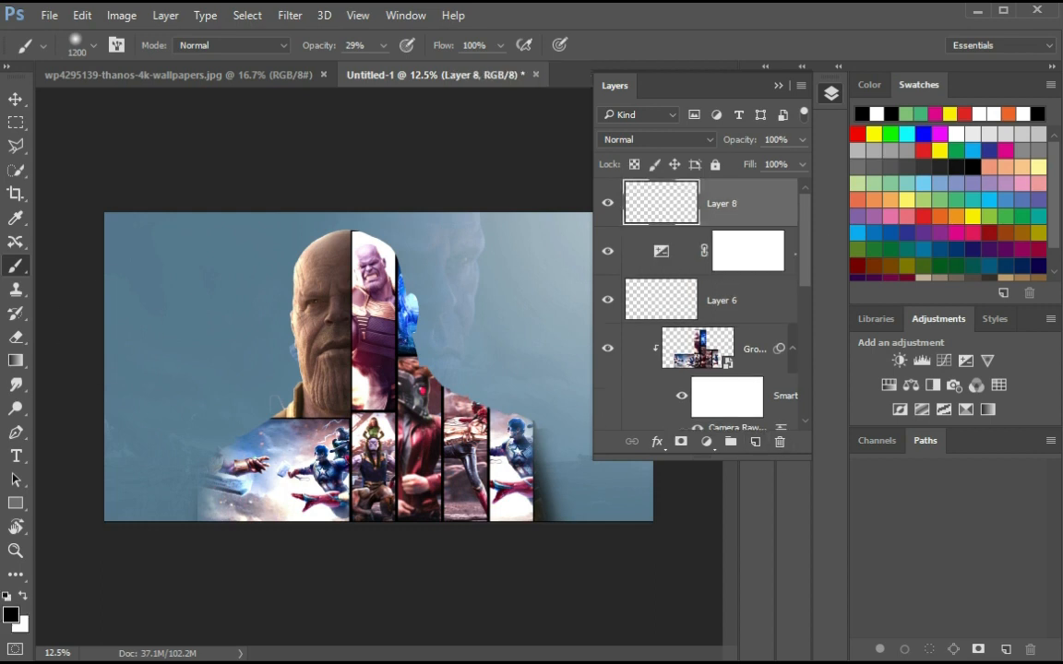